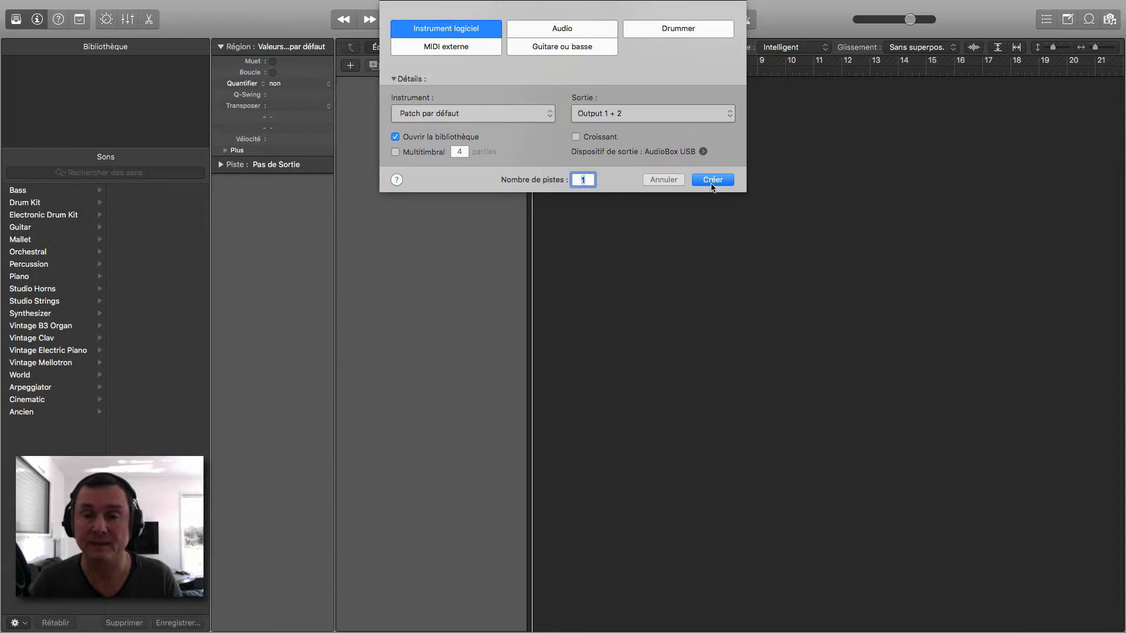
- Create one software instrument track and load the Studio Violas patch from the Studio Strings sounds
{"action": "left_click", "coordinate": [713, 184]}
{"action": "left_click", "coordinate": [34, 302]}
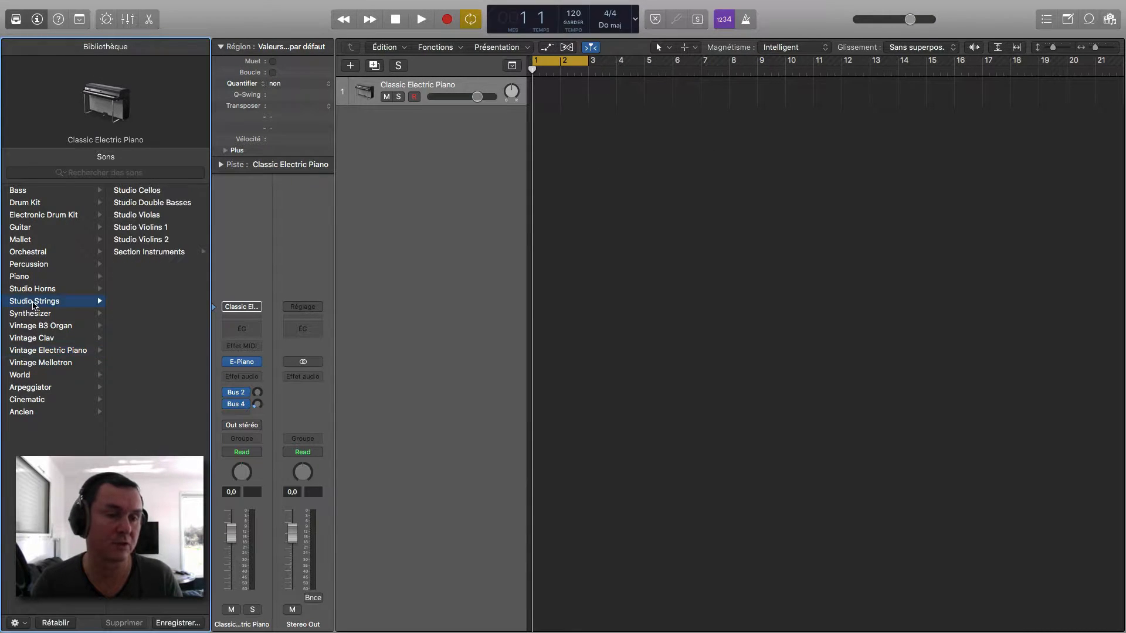
{"action": "left_click", "coordinate": [147, 216]}
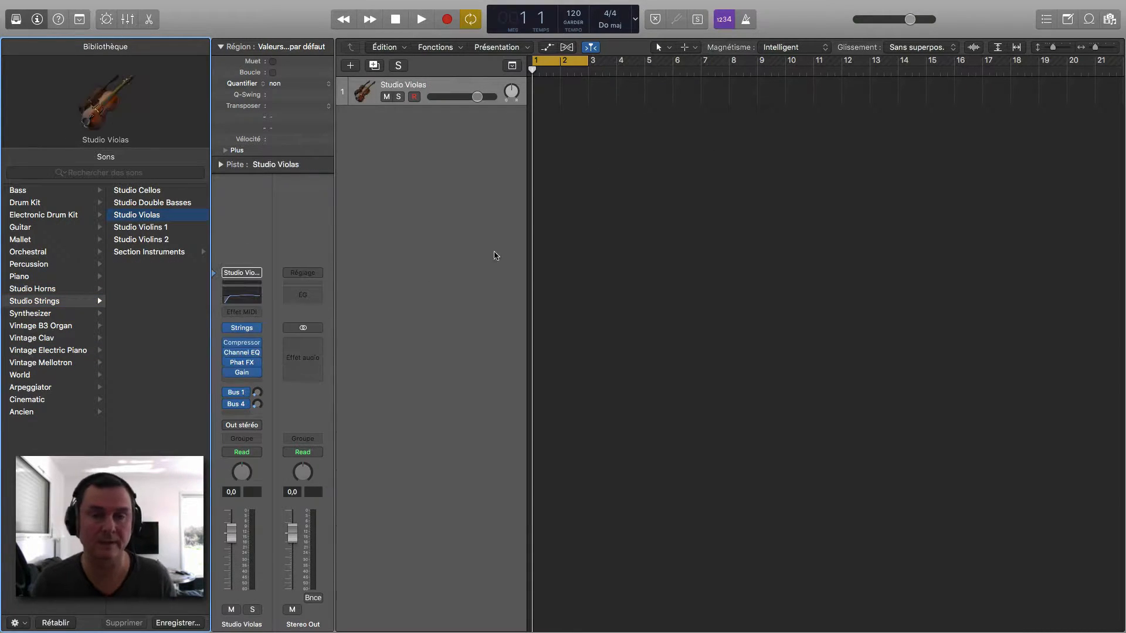
- Open the viola track's Strings instrument and try the Staccato articulation
{"action": "left_click", "coordinate": [248, 330]}
{"action": "left_click_drag", "start_coordinate": [403, 28], "coordinate": [806, 169]}
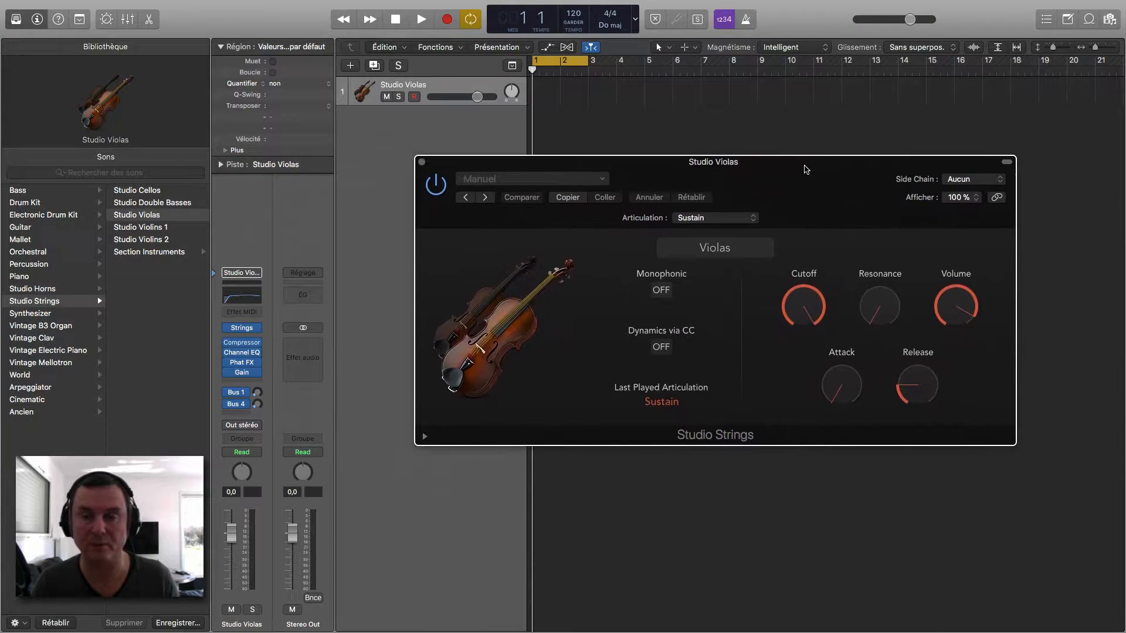
{"action": "left_click", "coordinate": [712, 223]}
{"action": "left_click", "coordinate": [616, 245]}
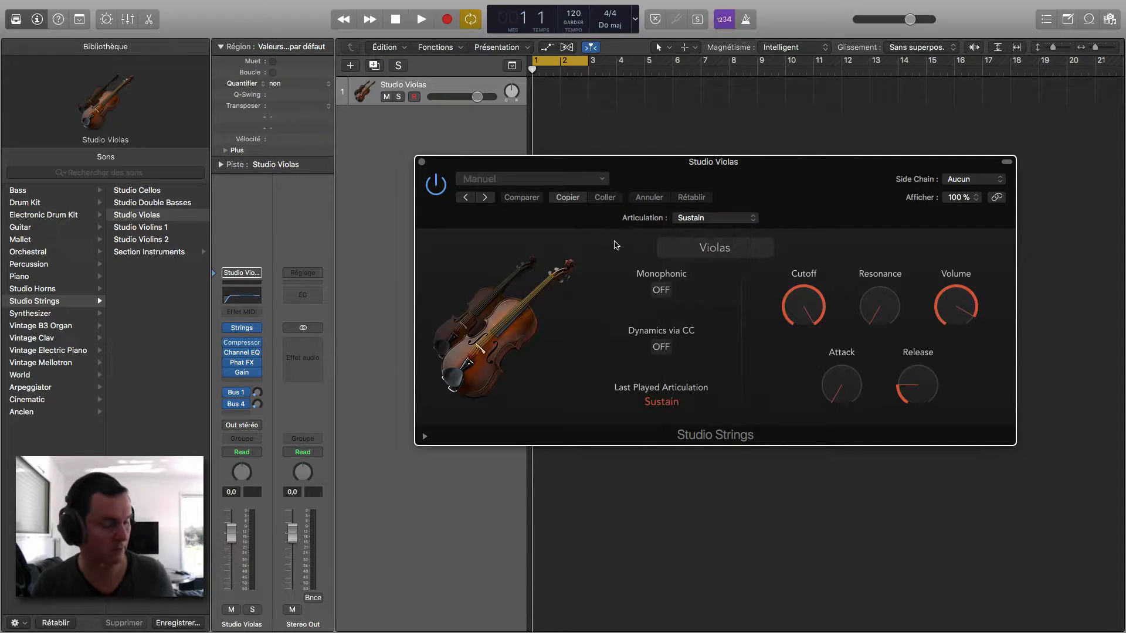
{"action": "left_click", "coordinate": [710, 224]}
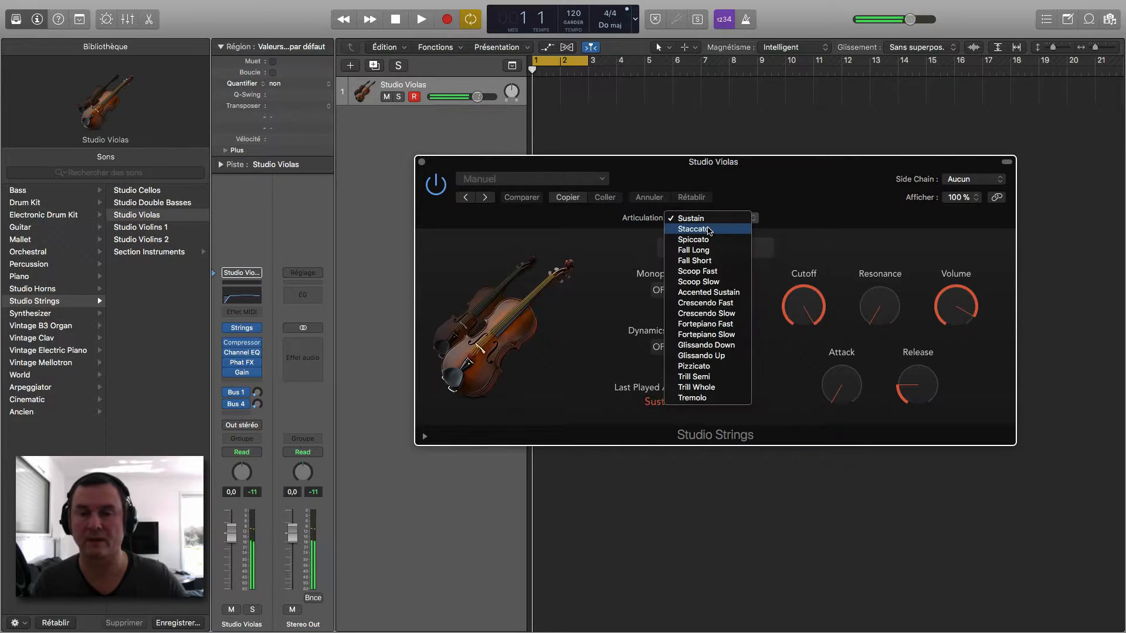
{"action": "left_click", "coordinate": [710, 230]}
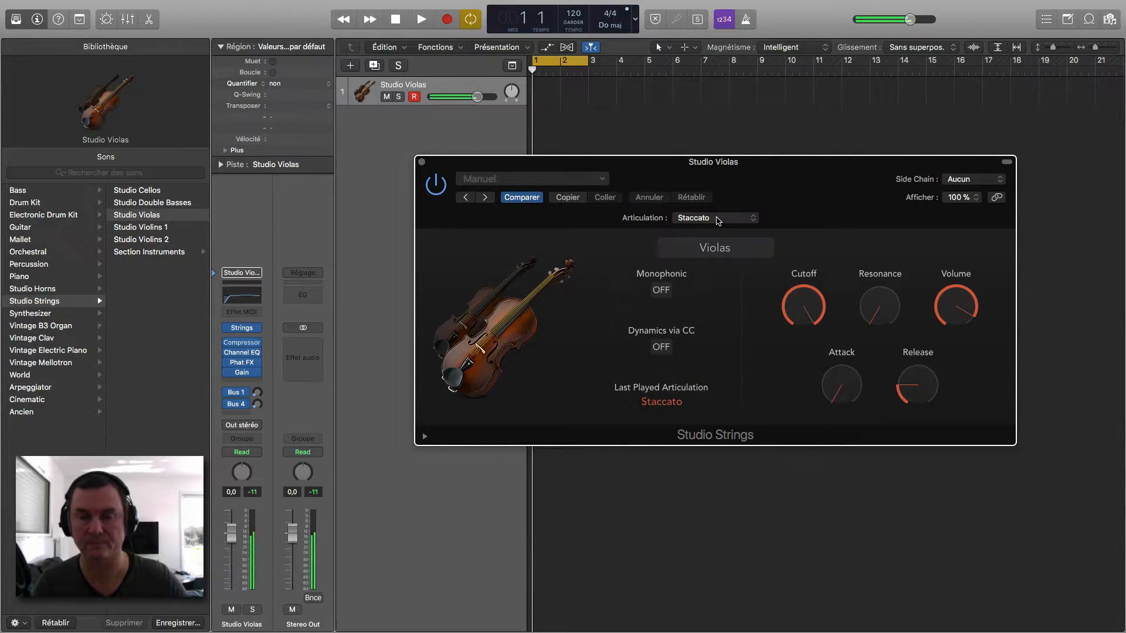
- Try the Spiccato, Fall Long and Trill Semi articulations, and return the violas to Sustain
{"action": "left_click", "coordinate": [718, 220]}
{"action": "left_click", "coordinate": [718, 228]}
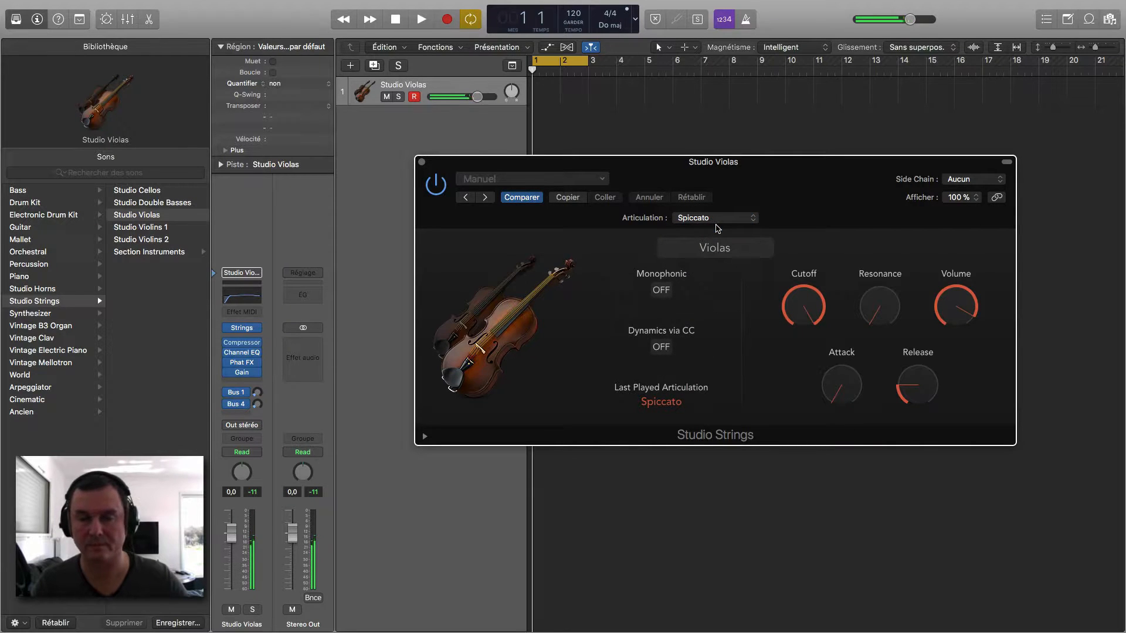
{"action": "left_click", "coordinate": [718, 222]}
{"action": "left_click", "coordinate": [718, 230]}
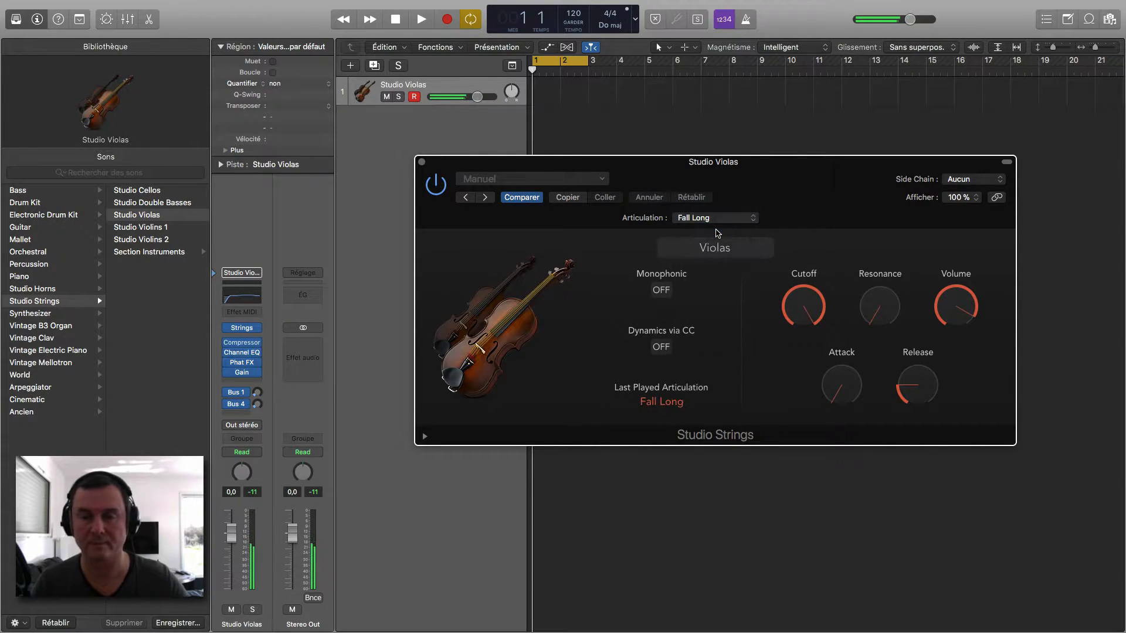
{"action": "left_click", "coordinate": [718, 221]}
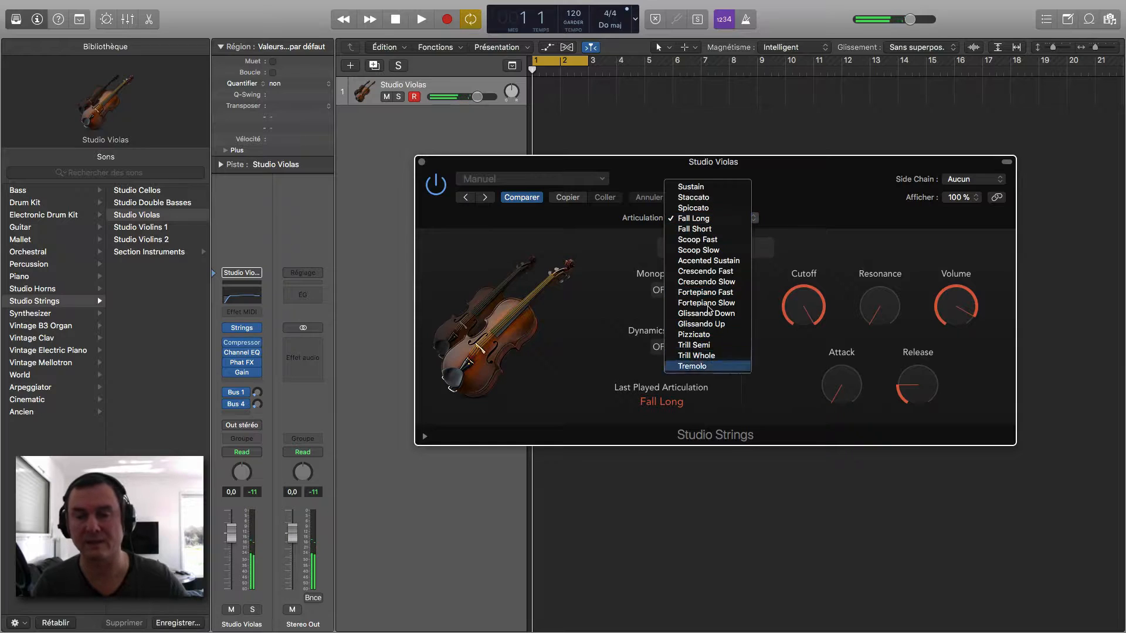
{"action": "left_click", "coordinate": [698, 346]}
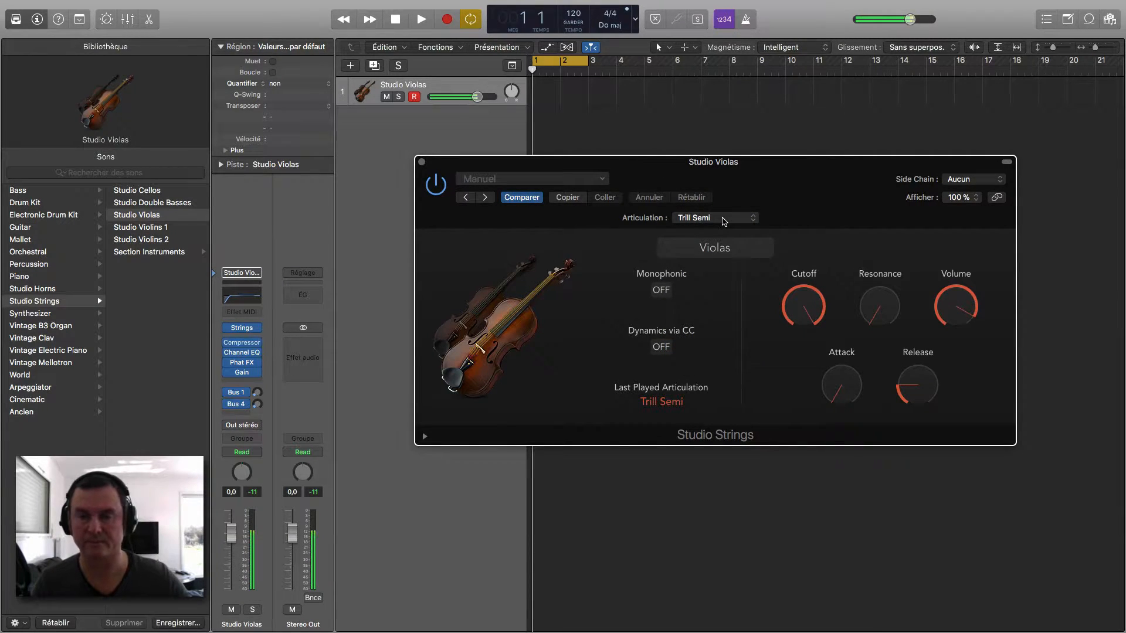
{"action": "left_click", "coordinate": [724, 221]}
{"action": "left_click", "coordinate": [693, 61]}
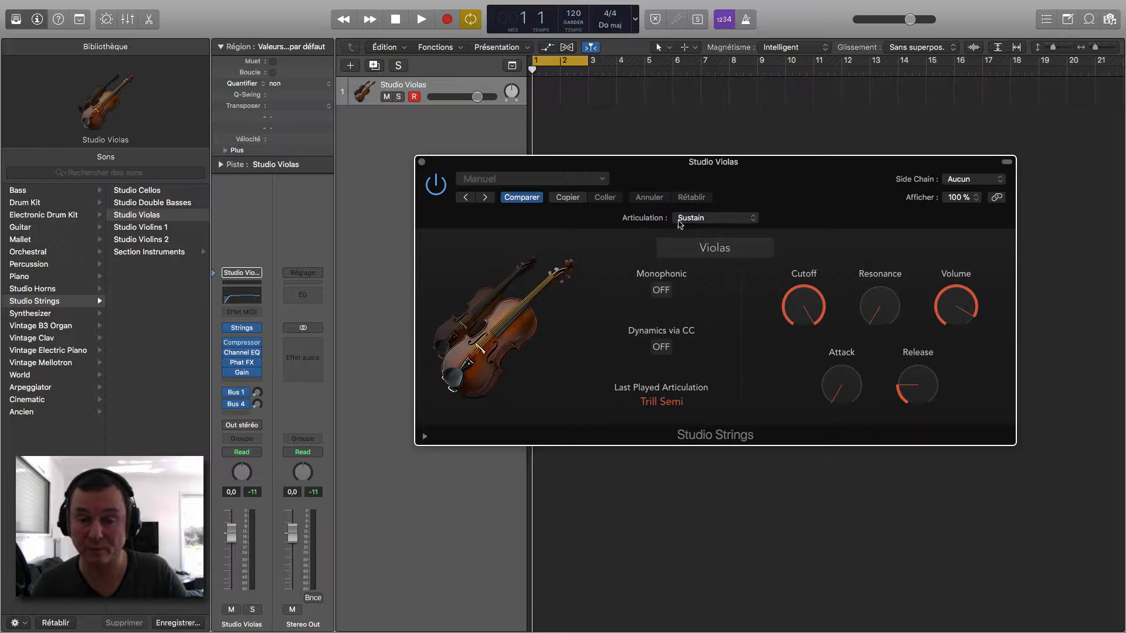
- Move the instrument window clear of the track header and review its list of articulations
{"action": "left_click_drag", "start_coordinate": [472, 174], "coordinate": [530, 293]}
{"action": "left_click", "coordinate": [756, 339]}
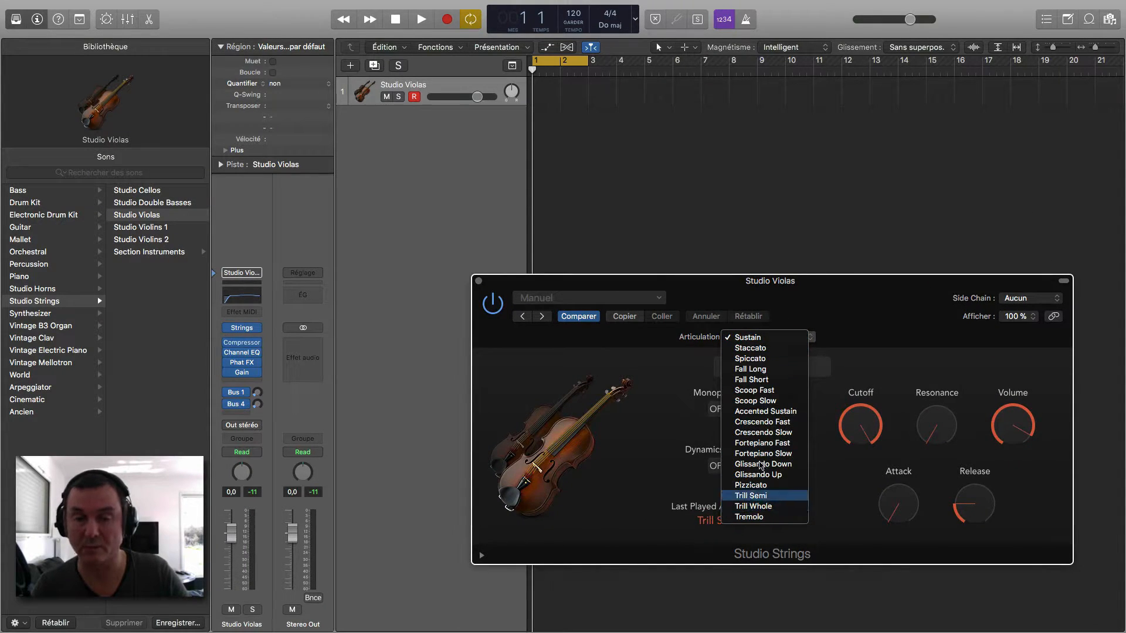
{"action": "left_click", "coordinate": [567, 146]}
- Show track automation to examine the automatable Strings parameters for an articulation entry, and close the instrument window
{"action": "left_click", "coordinate": [549, 48]}
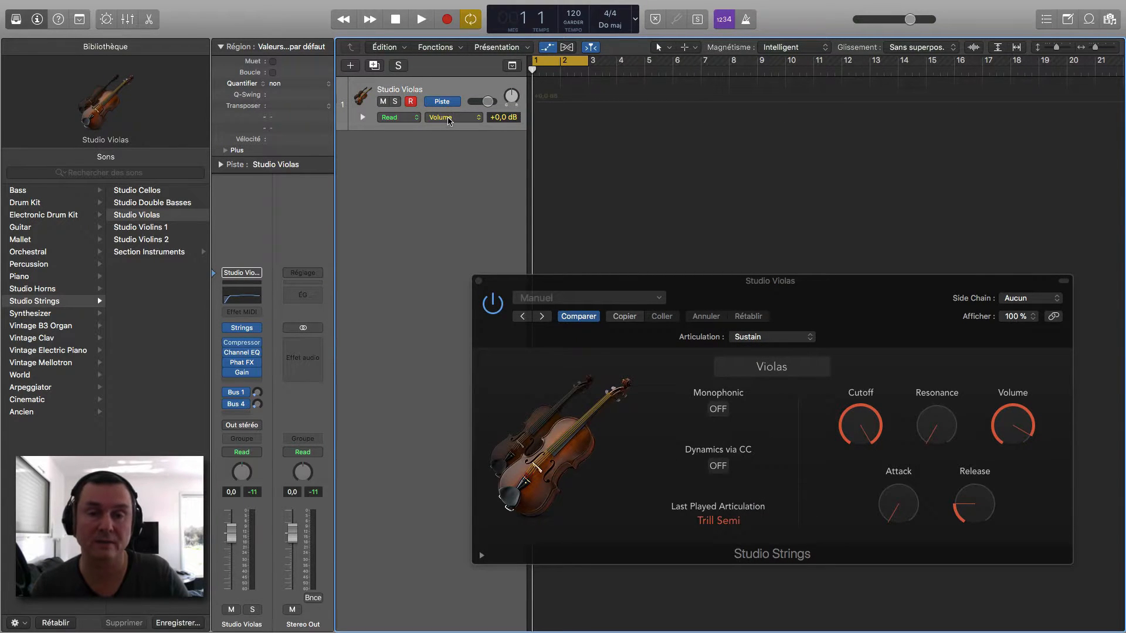
{"action": "left_click", "coordinate": [449, 118]}
{"action": "mouse_move", "coordinate": [486, 200]}
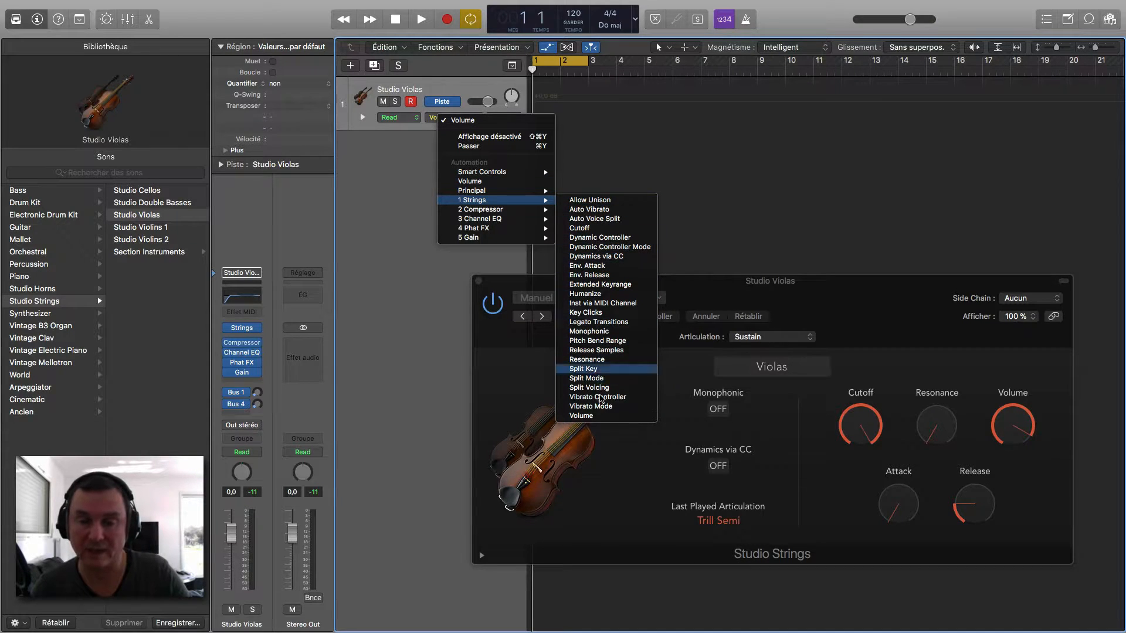
{"action": "left_click", "coordinate": [623, 162]}
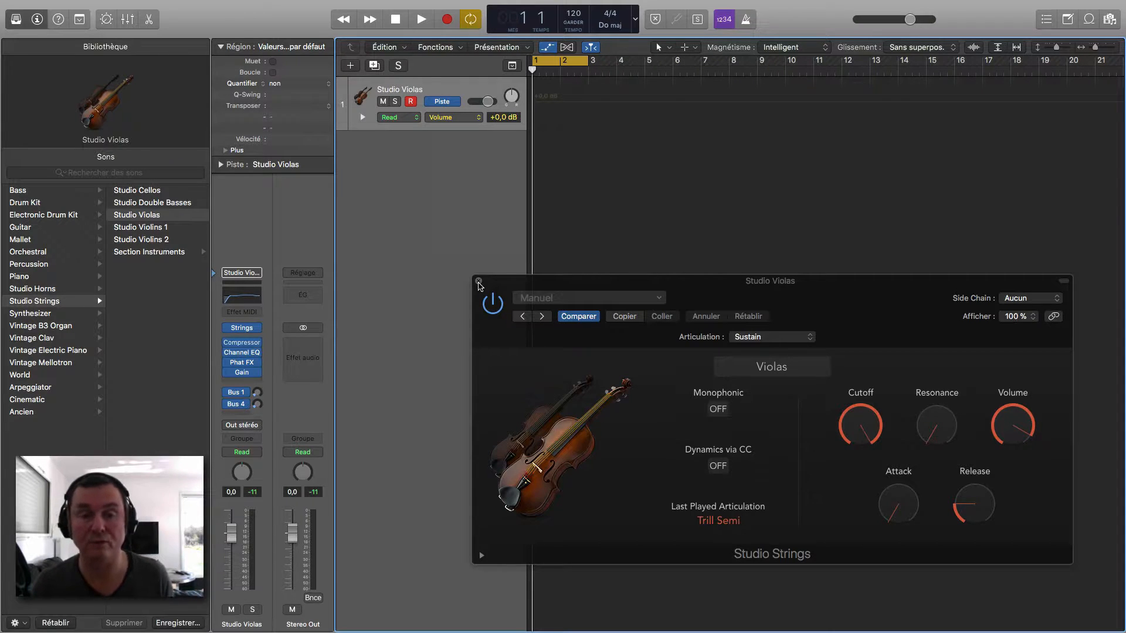
{"action": "left_click", "coordinate": [480, 282]}
- Show the keyswitches in the track's Smart Controls and try Tremolo and Accented Sustain
{"action": "left_click", "coordinate": [107, 19]}
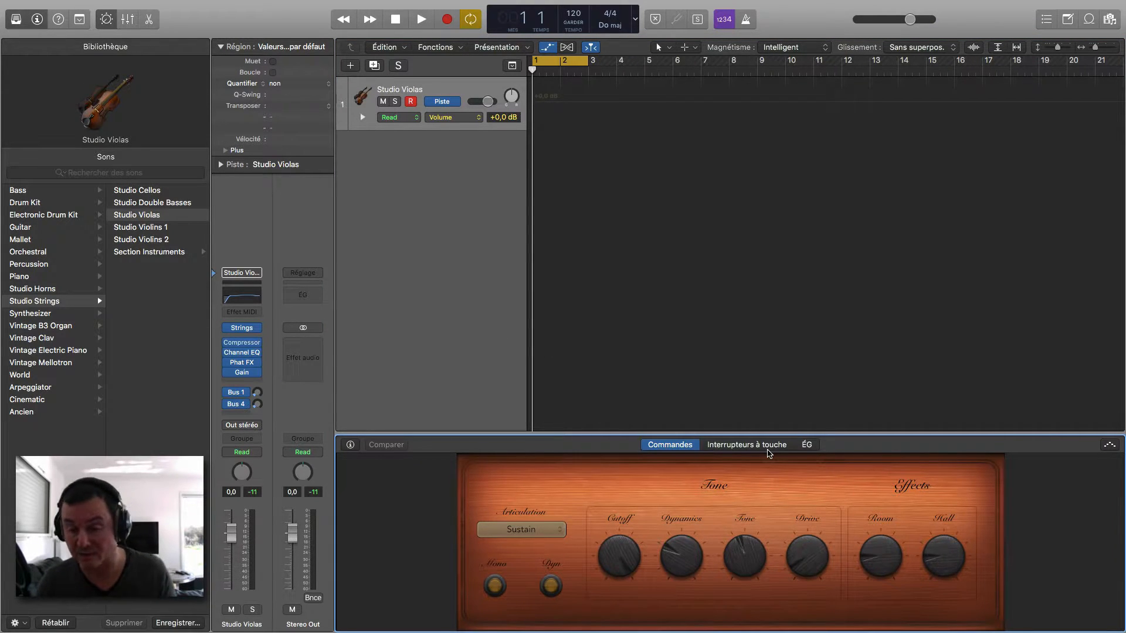
{"action": "left_click", "coordinate": [759, 445]}
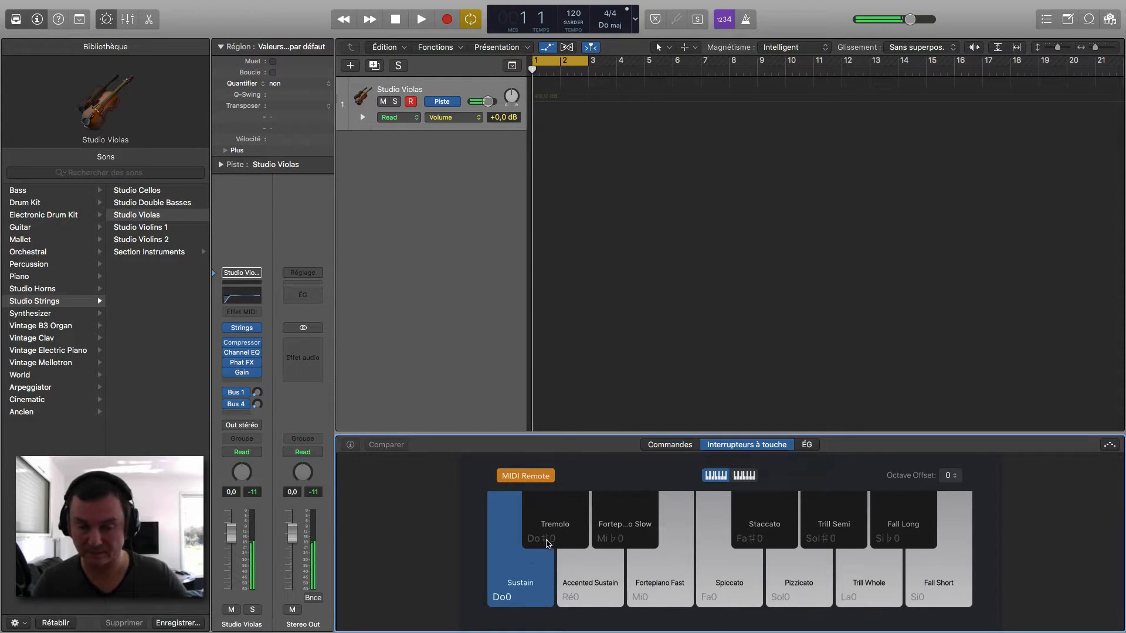
{"action": "left_click", "coordinate": [562, 523]}
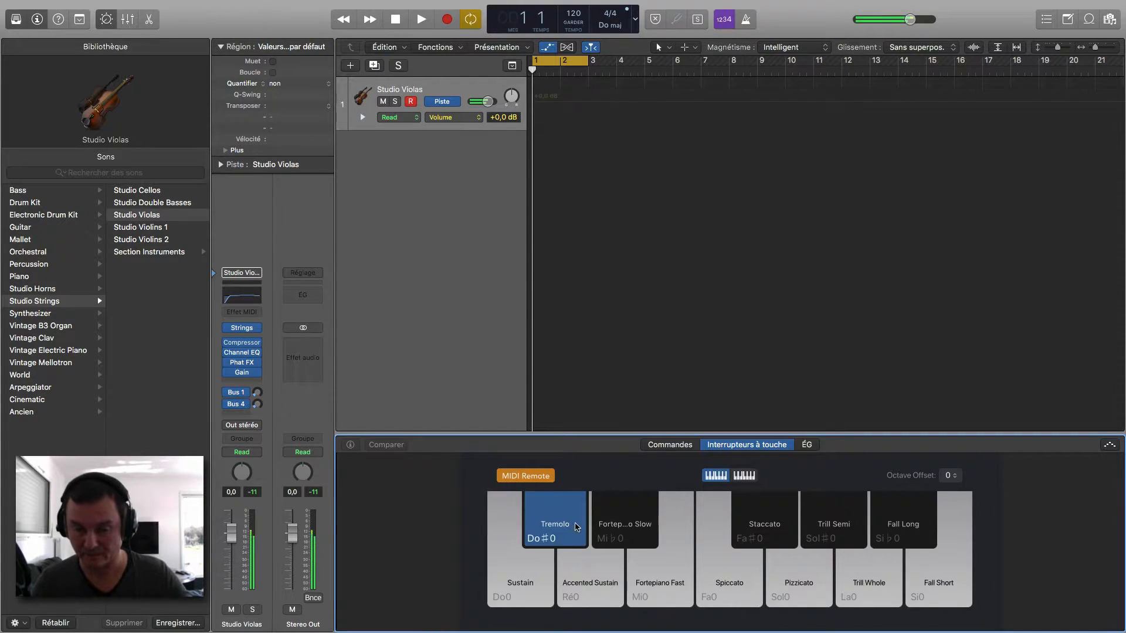
{"action": "left_click", "coordinate": [593, 575]}
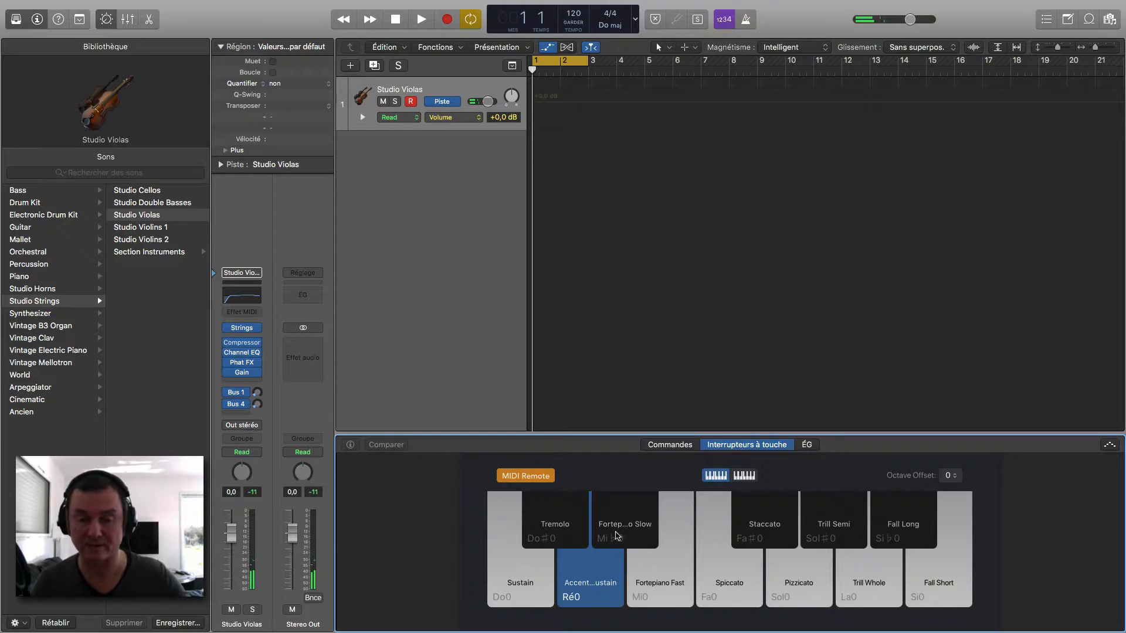
- Review the keyswitch octave offset choices and try each first-octave articulation from Fortepiano Fast to Fall Short
{"action": "left_click", "coordinate": [955, 480]}
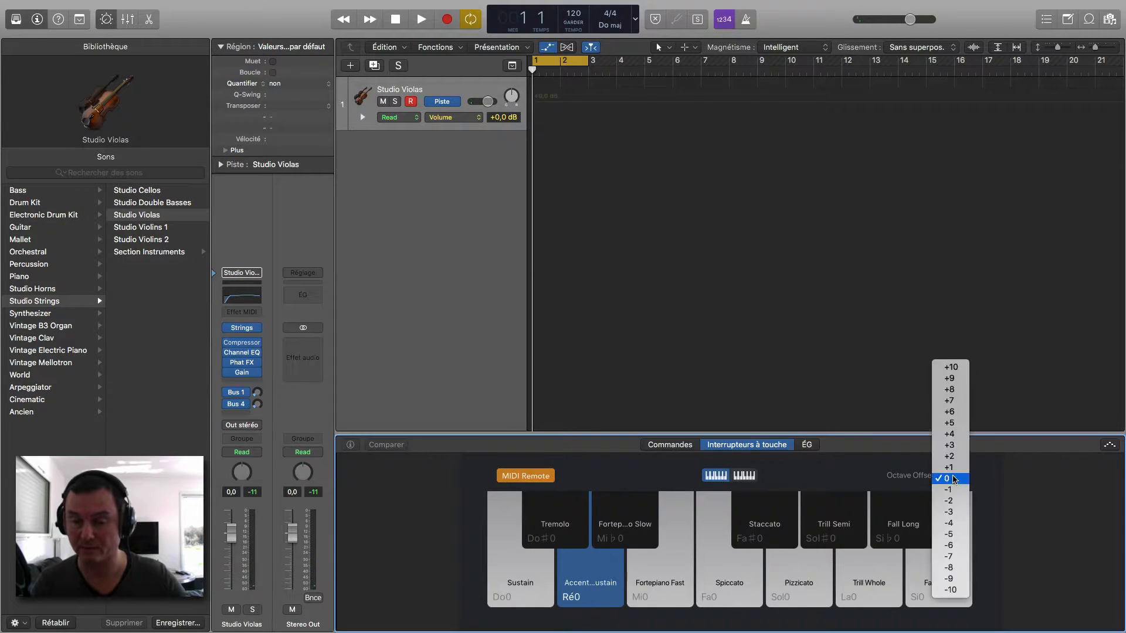
{"action": "left_click", "coordinate": [993, 518]}
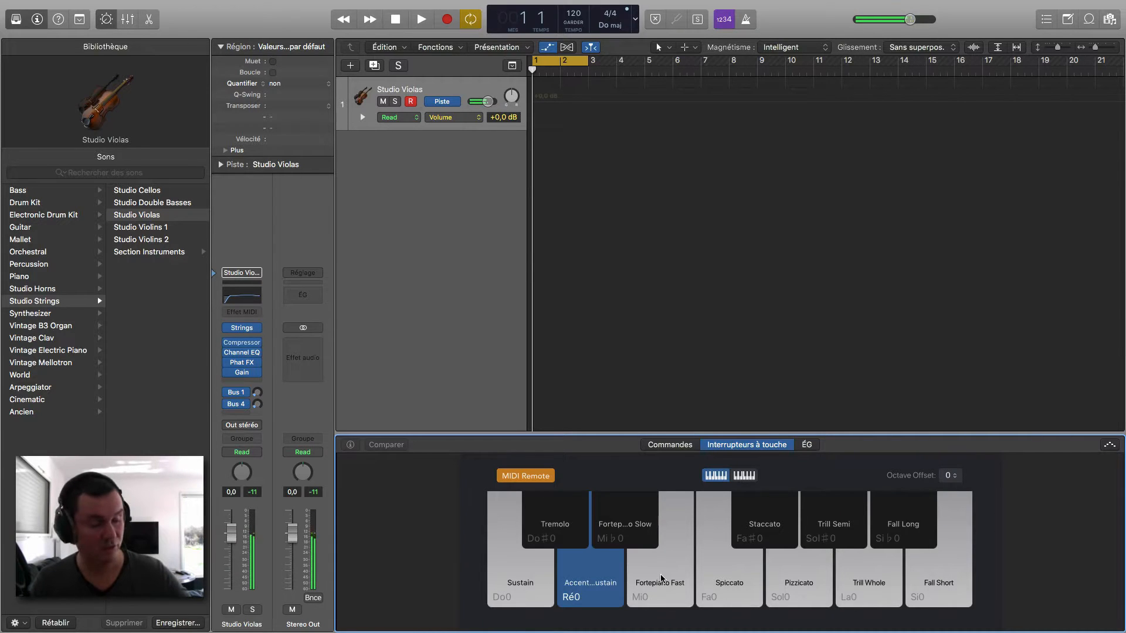
{"action": "left_click", "coordinate": [663, 578]}
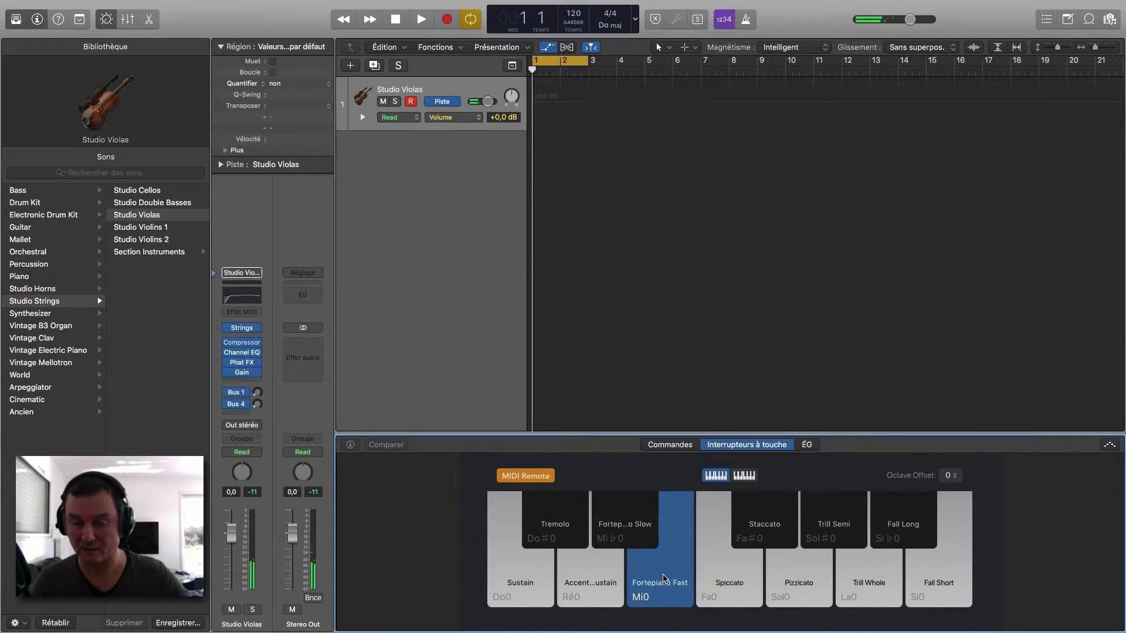
{"action": "left_click", "coordinate": [727, 579]}
{"action": "left_click", "coordinate": [763, 527]}
{"action": "left_click", "coordinate": [798, 581]}
{"action": "left_click", "coordinate": [835, 523]}
{"action": "left_click", "coordinate": [869, 574]}
{"action": "left_click", "coordinate": [893, 535]}
{"action": "left_click", "coordinate": [933, 580]}
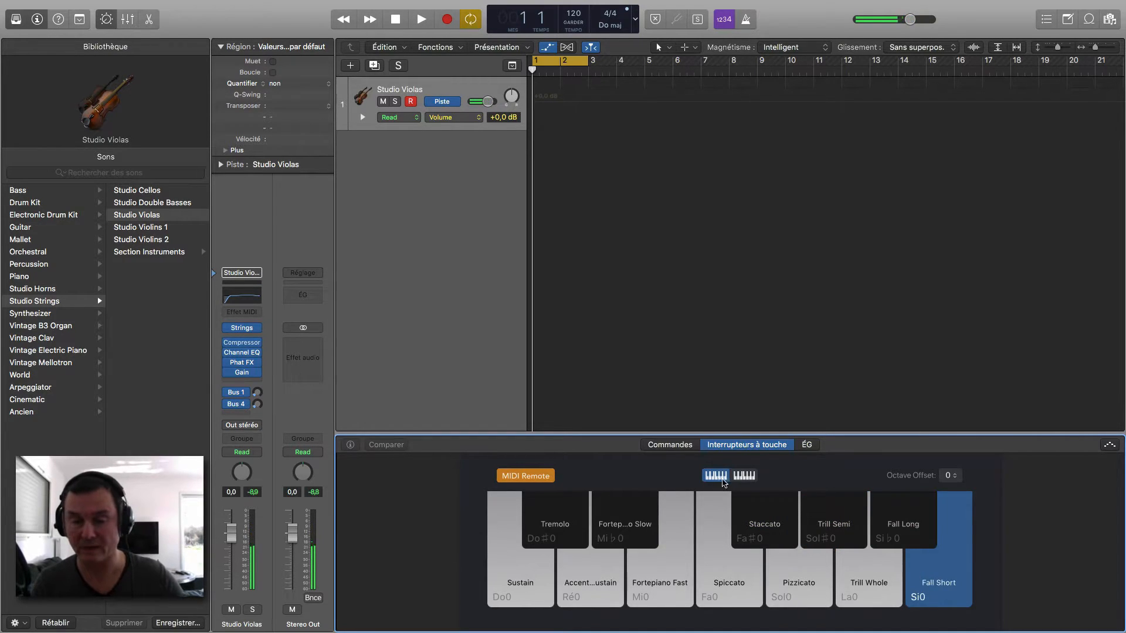
- Display the second keyswitch octave and try Scoop Slow, Scoop Fast and Crescendo Slow
{"action": "left_click", "coordinate": [744, 475]}
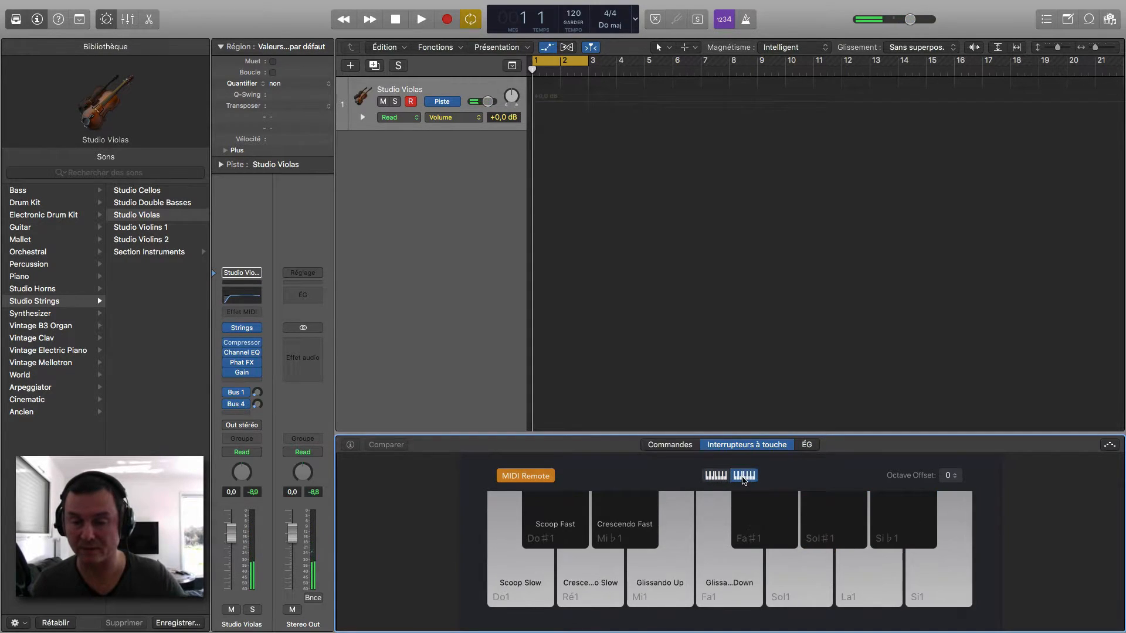
{"action": "left_click", "coordinate": [519, 585]}
{"action": "left_click", "coordinate": [541, 523]}
{"action": "left_click", "coordinate": [597, 578]}
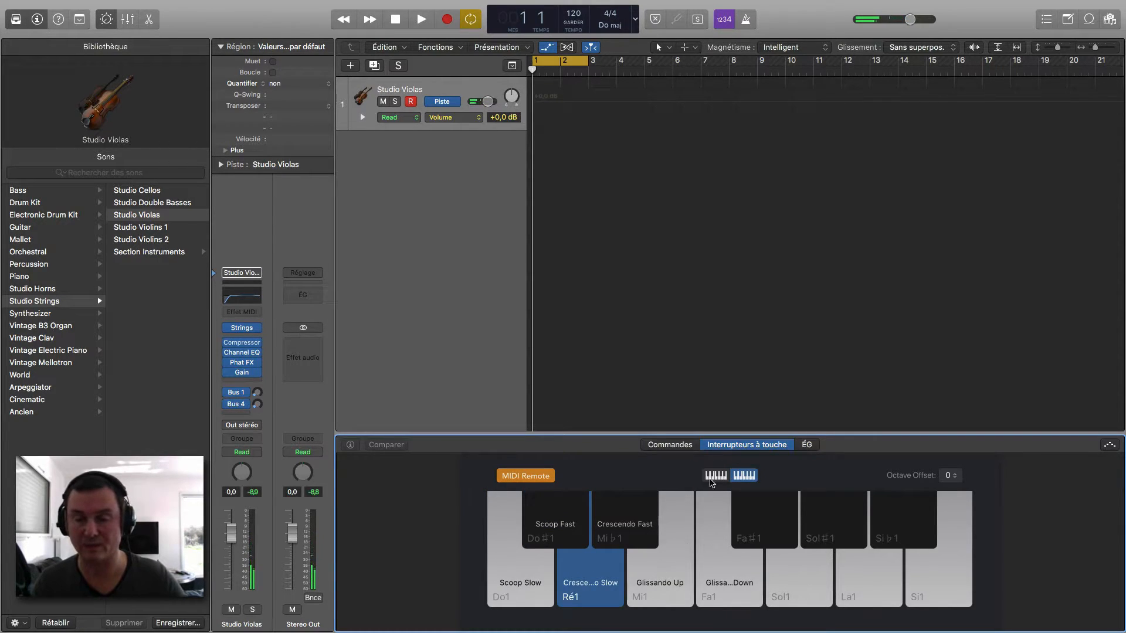
- Return to the first keyswitch octave and alternate between the Sustain and Tremolo articulations
{"action": "left_click", "coordinate": [715, 475]}
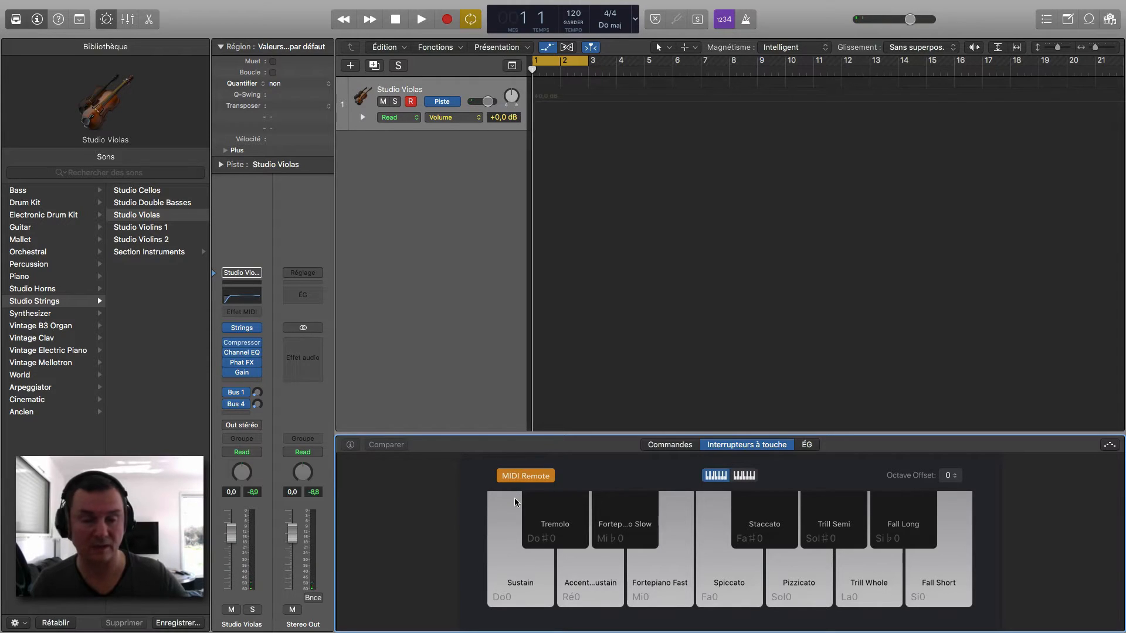
{"action": "left_click", "coordinate": [523, 583]}
{"action": "left_click", "coordinate": [547, 526]}
{"action": "left_click", "coordinate": [551, 587]}
{"action": "left_click", "coordinate": [557, 539]}
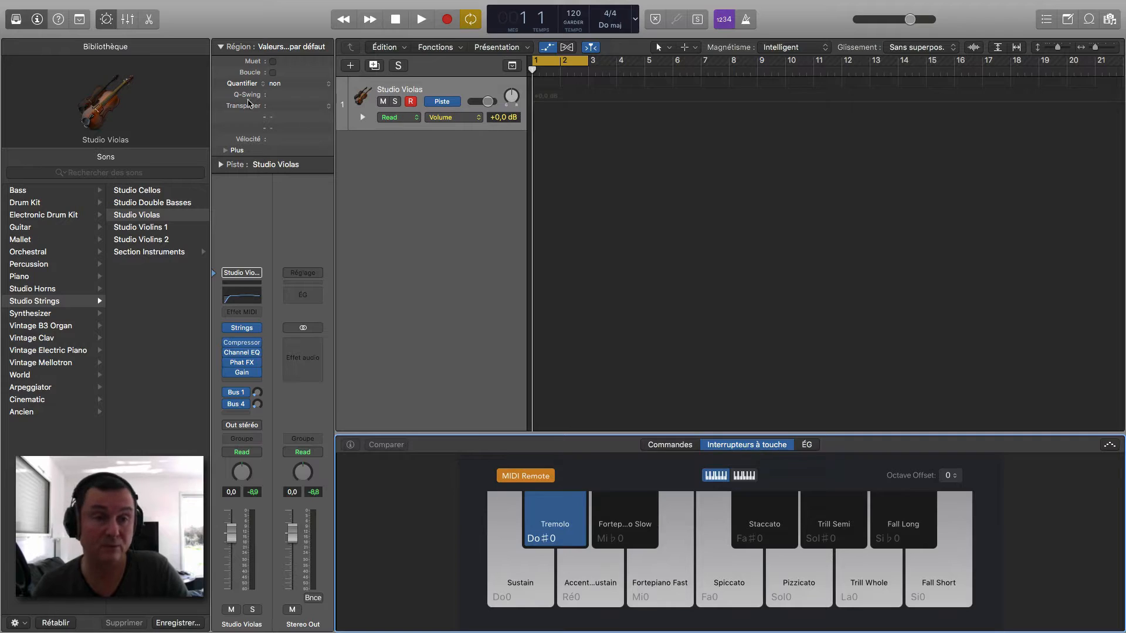
- Close the Smart Controls and hide the track automation
{"action": "left_click", "coordinate": [107, 19]}
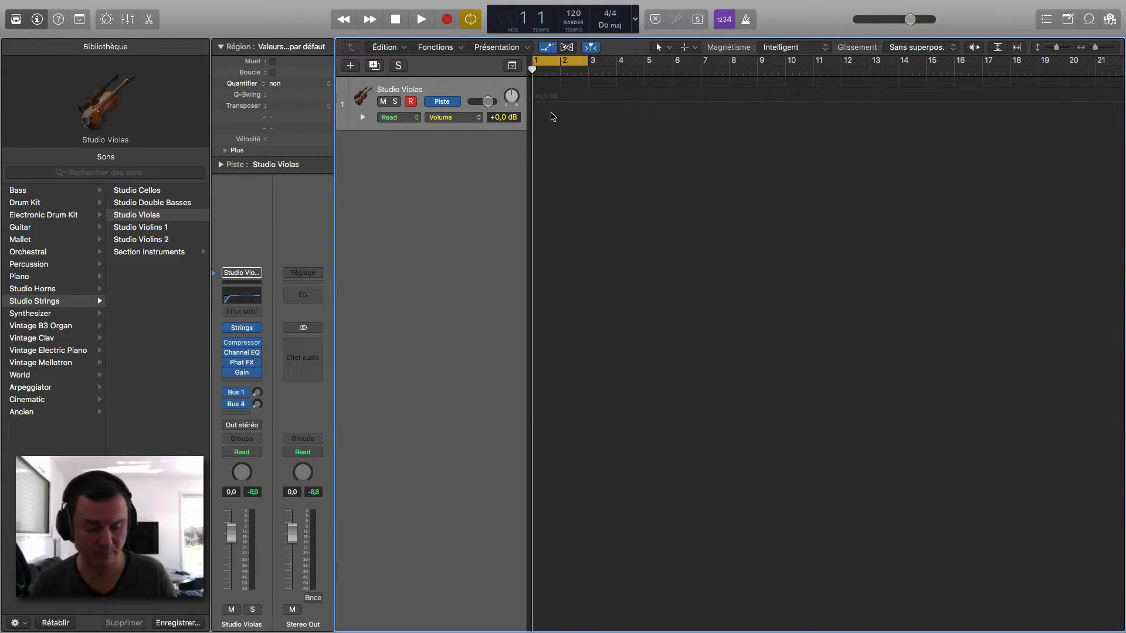
{"action": "left_click", "coordinate": [534, 118]}
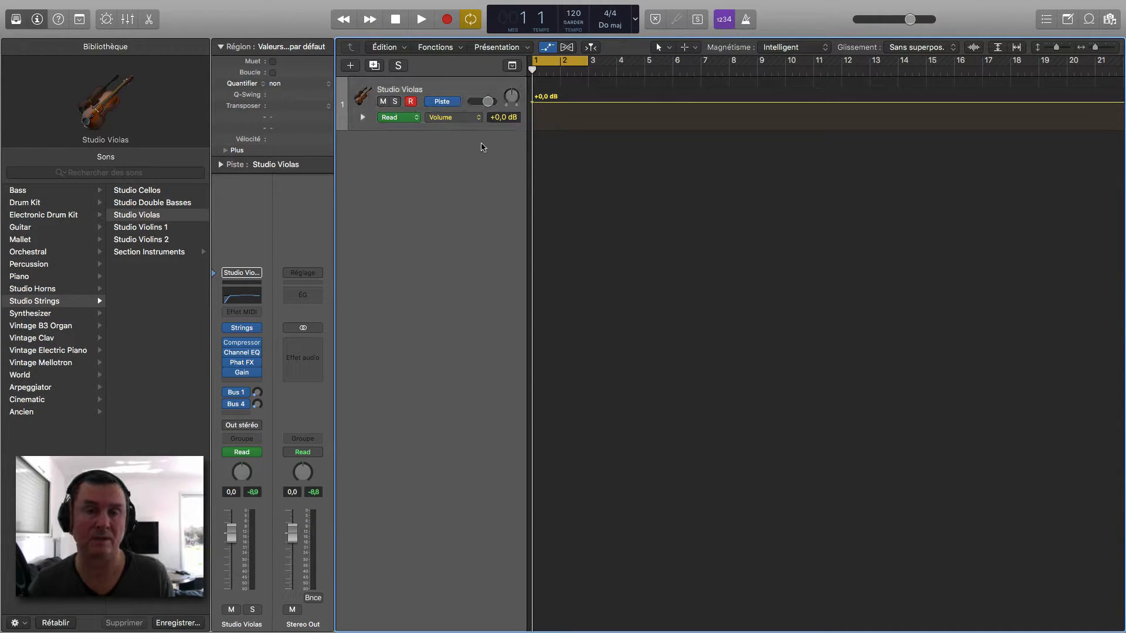
{"action": "left_click", "coordinate": [547, 47]}
- Create an empty MIDI region at bar 1 of the Studio Violas track and lengthen it to two bars
{"action": "right_click", "coordinate": [550, 103]}
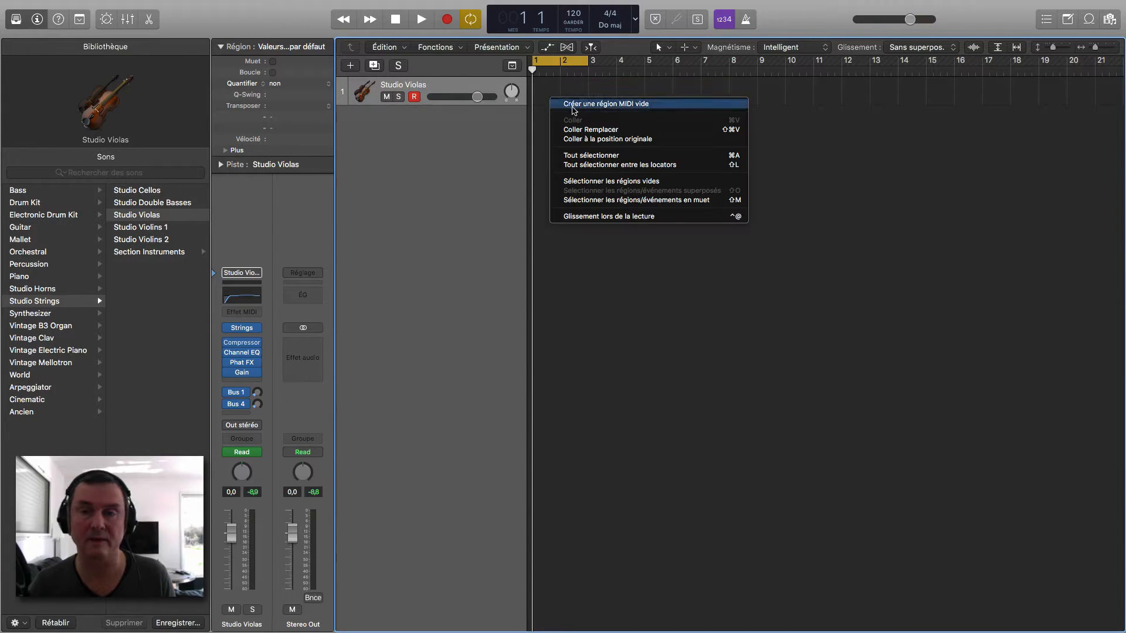
{"action": "left_click", "coordinate": [564, 104]}
{"action": "left_click_drag", "start_coordinate": [559, 102], "coordinate": [590, 103]}
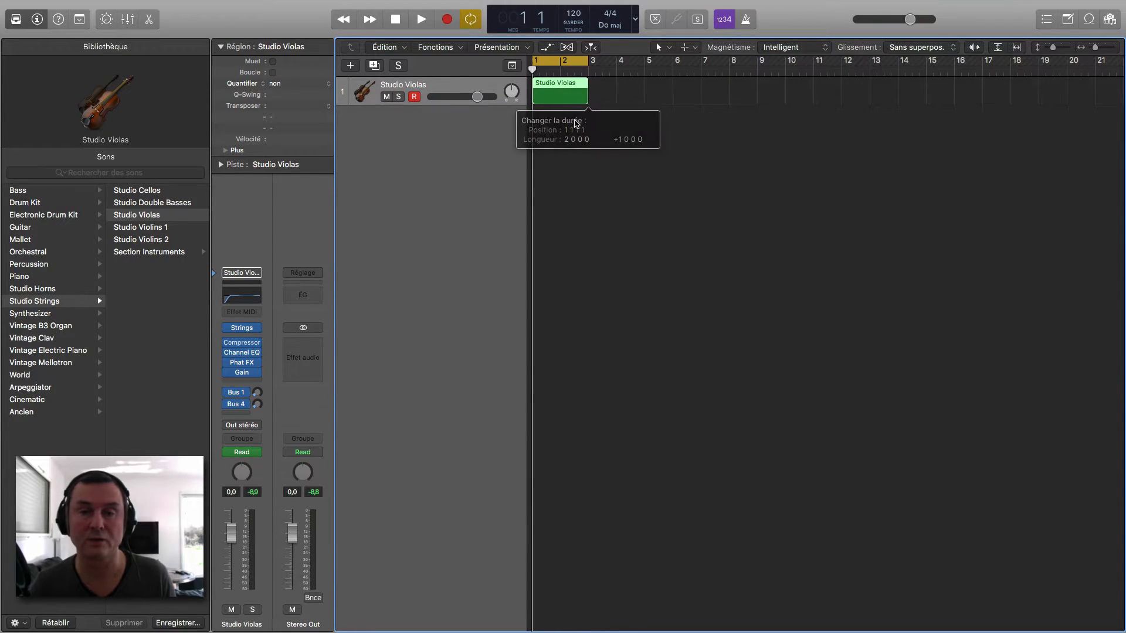
- Draw consecutive C3, D3, E3 and G3 notes in the region's Piano Roll, extending the last to bar 3, and play them back
{"action": "key", "text": "p"}
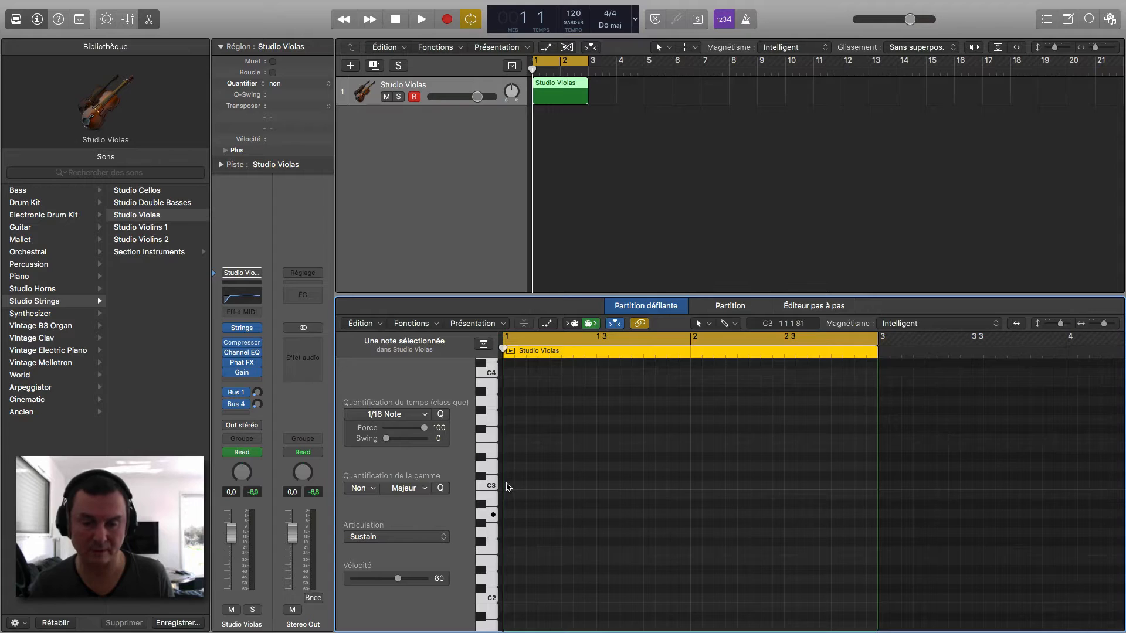
{"action": "left_click", "coordinate": [507, 486], "text": "super"}
{"action": "left_click", "coordinate": [515, 488], "text": "super"}
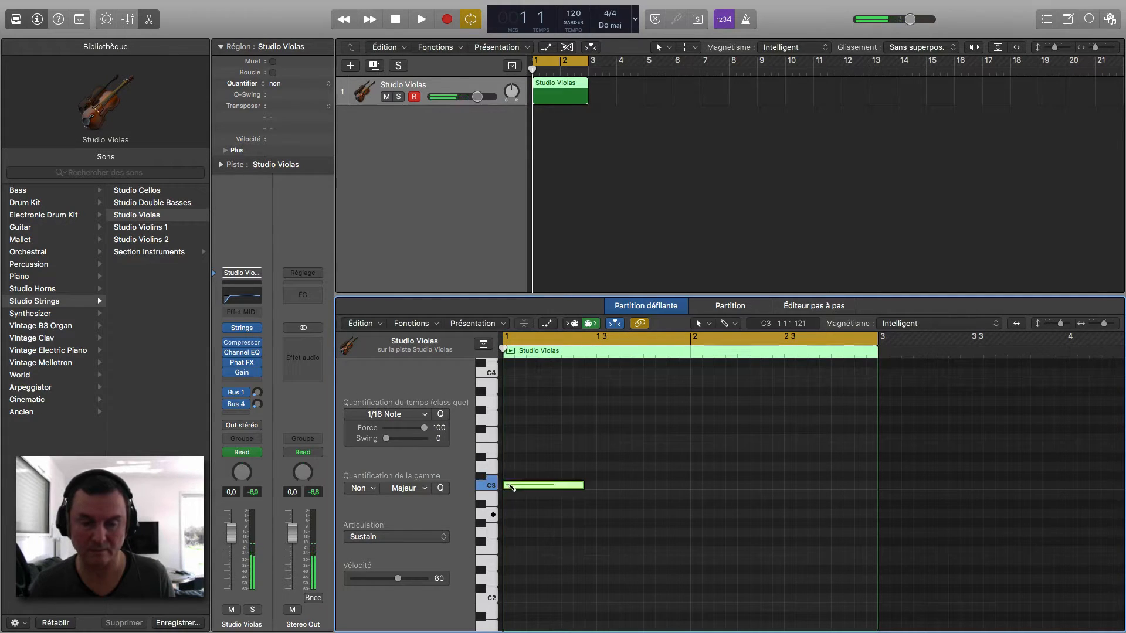
{"action": "left_click", "coordinate": [592, 467], "text": "super"}
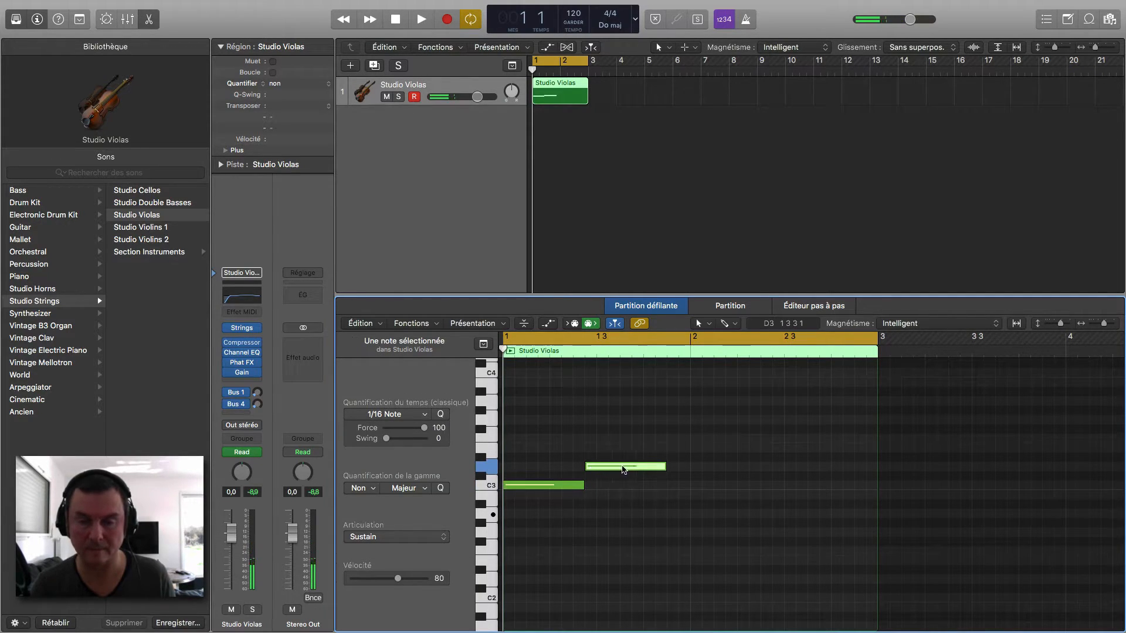
{"action": "left_click", "coordinate": [674, 448], "text": "super"}
{"action": "left_click_drag", "start_coordinate": [714, 451], "coordinate": [873, 423]}
{"action": "key", "text": "space"}
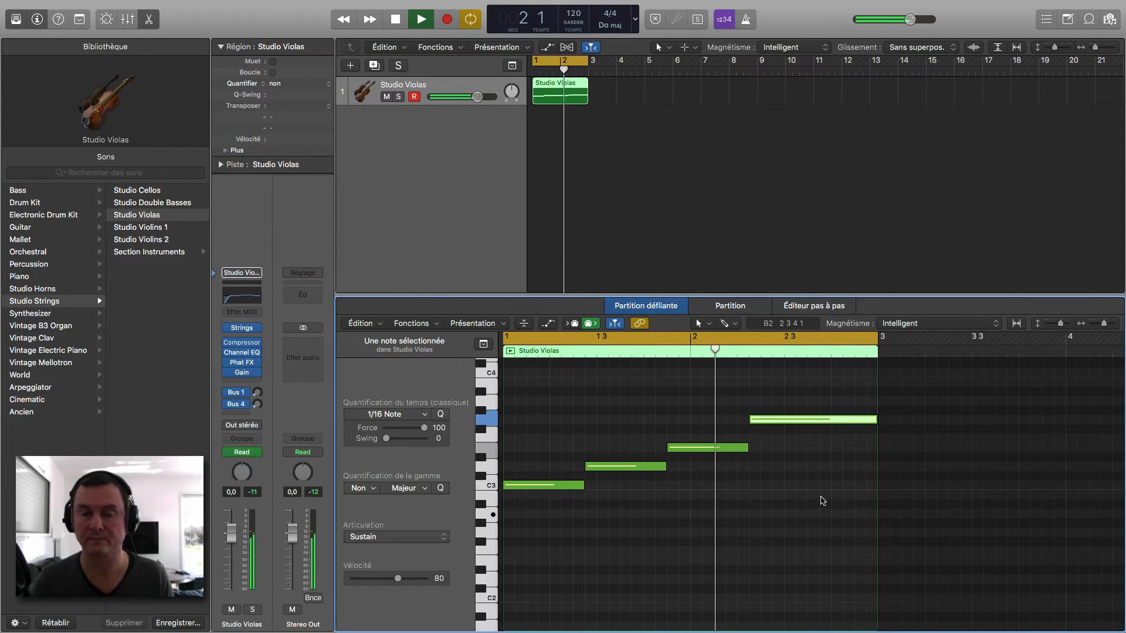
- Stop playback and give the D3 note the Staccato articulation and the E3 note Fall Short
{"action": "key", "text": "space"}
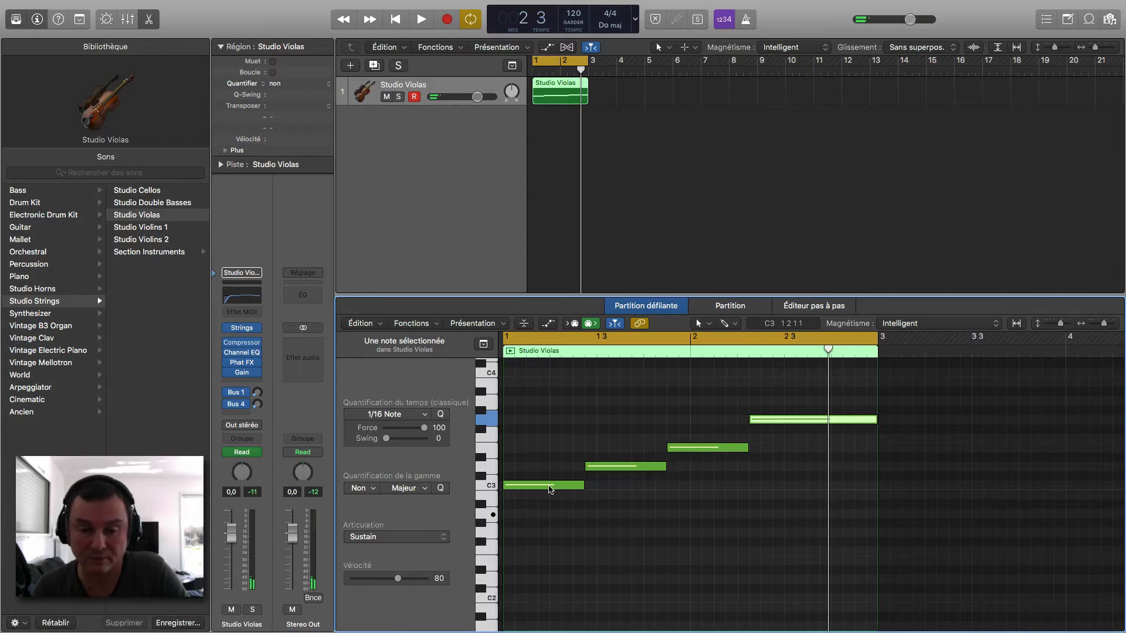
{"action": "left_click", "coordinate": [551, 485]}
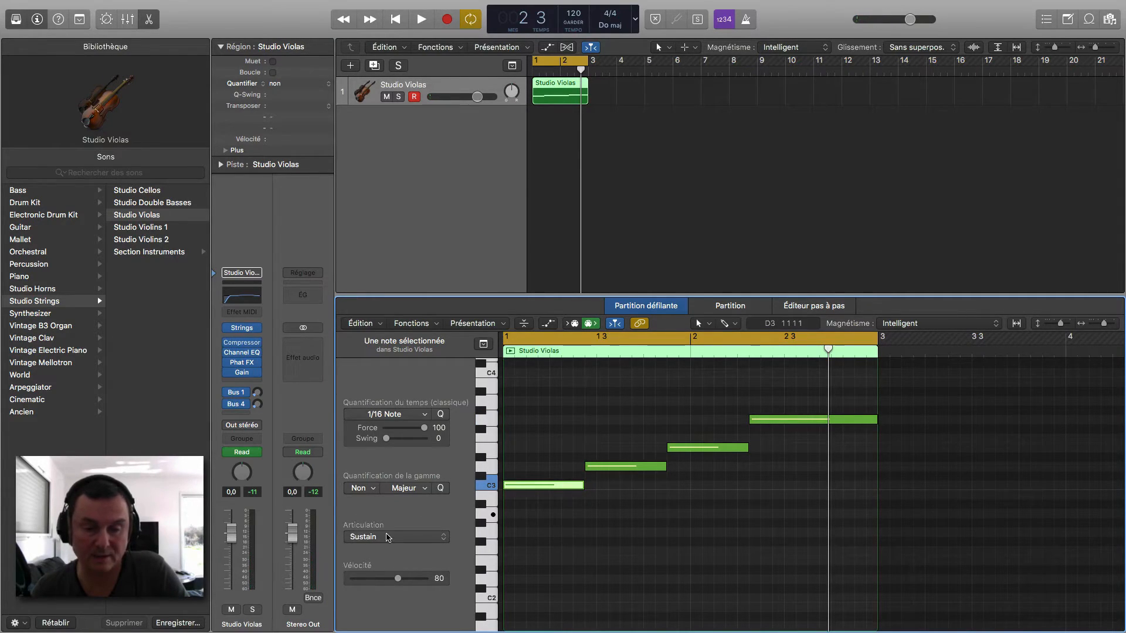
{"action": "left_click", "coordinate": [627, 467]}
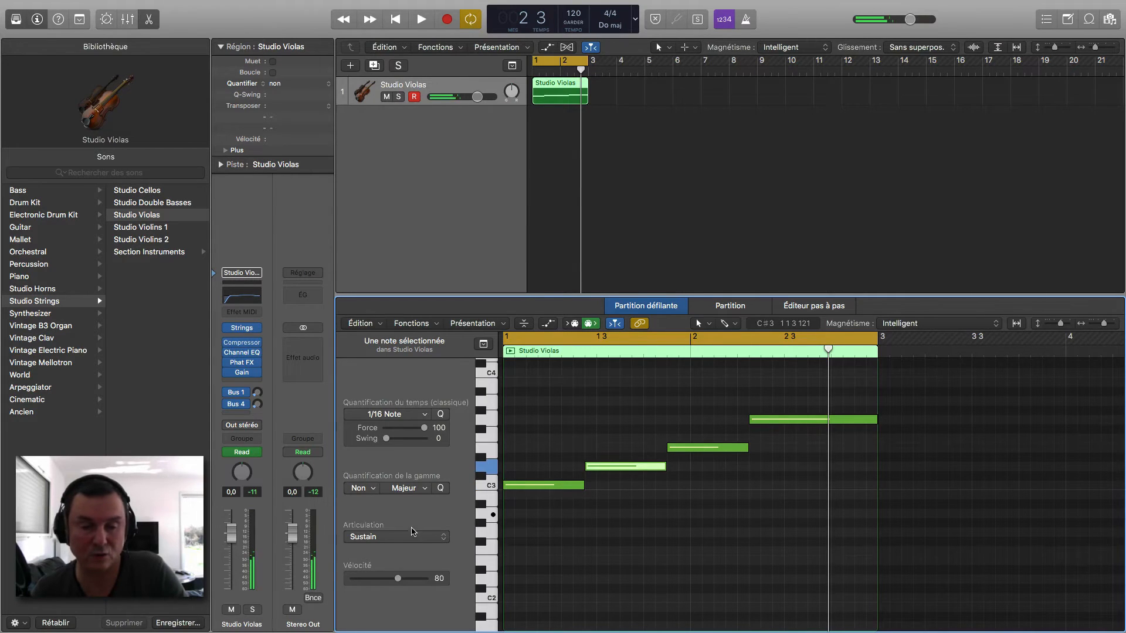
{"action": "left_click", "coordinate": [408, 536]}
{"action": "left_click", "coordinate": [400, 547]}
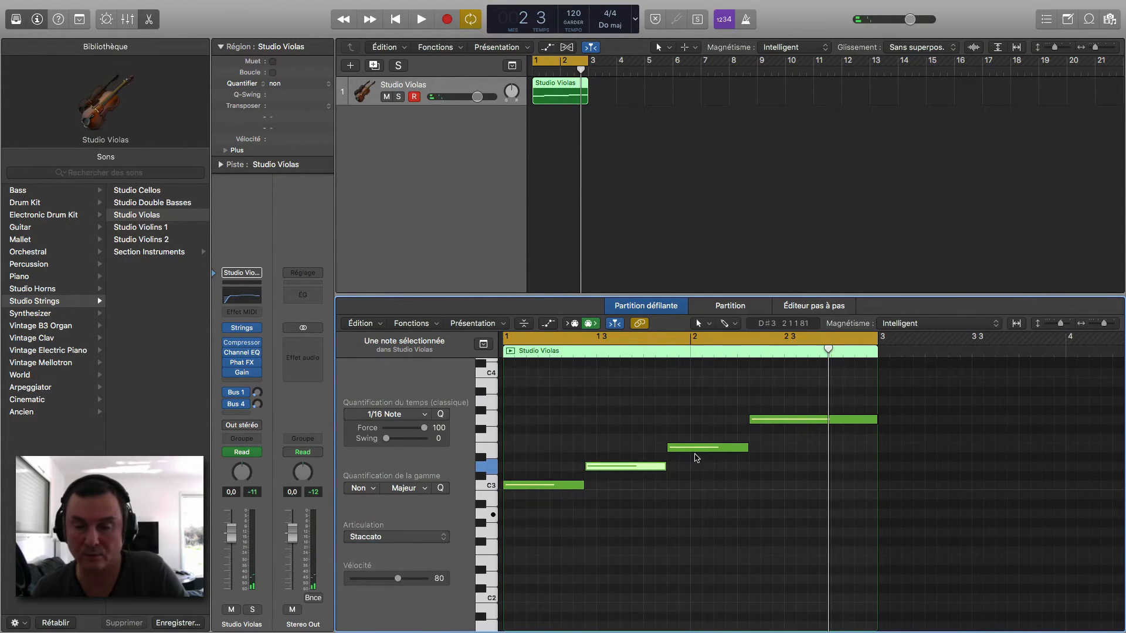
{"action": "left_click", "coordinate": [701, 449]}
{"action": "left_click", "coordinate": [413, 538]}
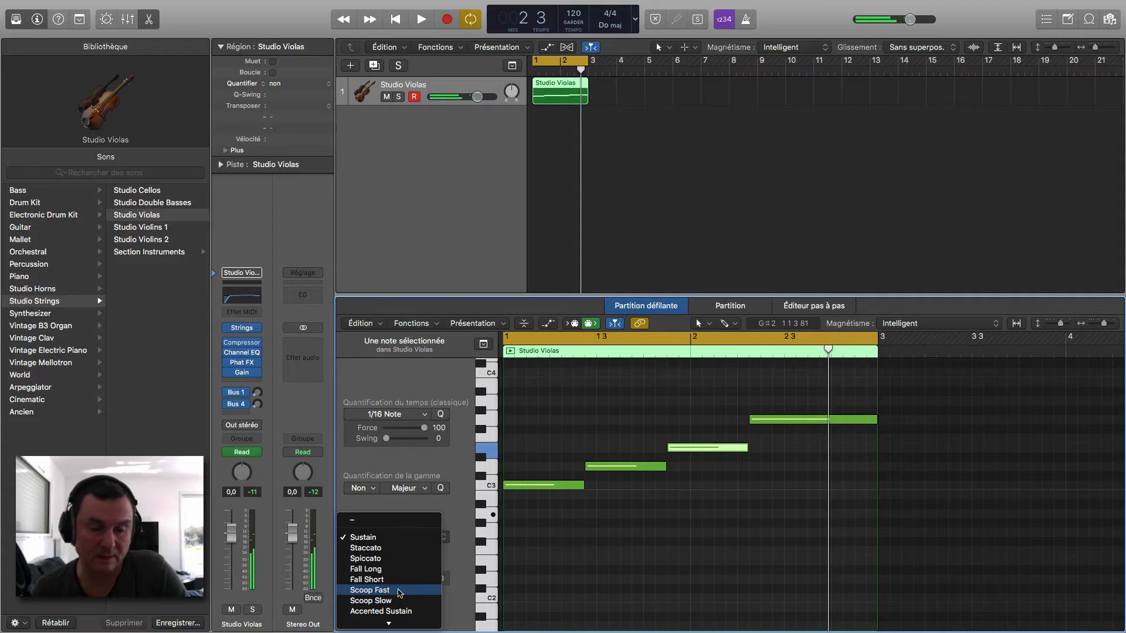
{"action": "left_click", "coordinate": [399, 581]}
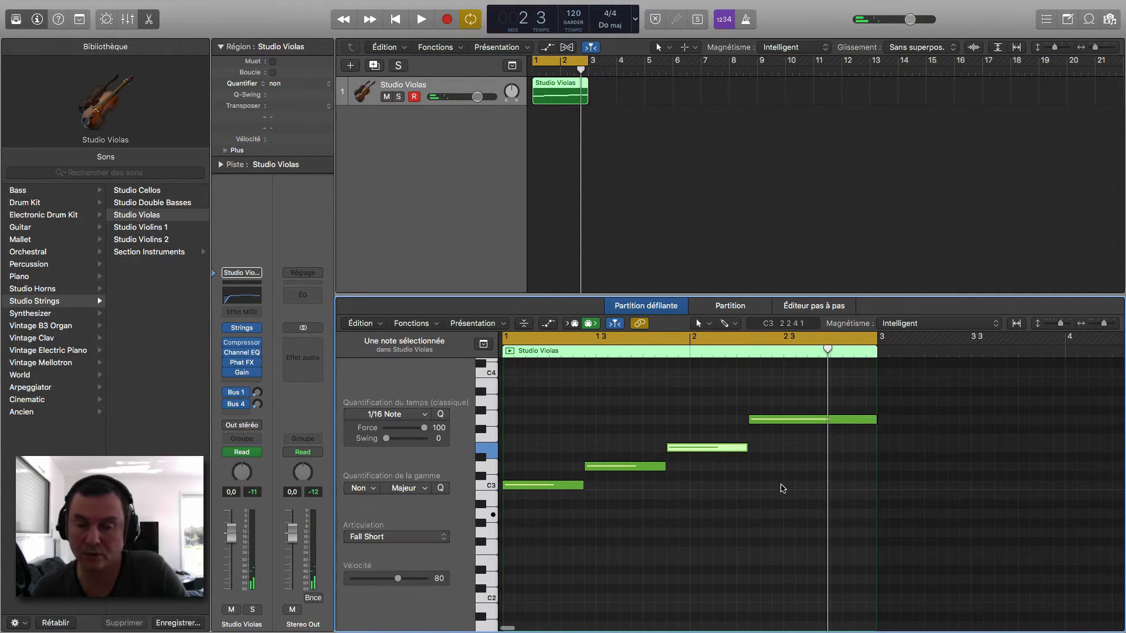
- Assign the Fall Long articulation to the final G3 note and play the phrase back
{"action": "left_click", "coordinate": [790, 420]}
{"action": "left_click", "coordinate": [413, 537]}
{"action": "left_click", "coordinate": [412, 569]}
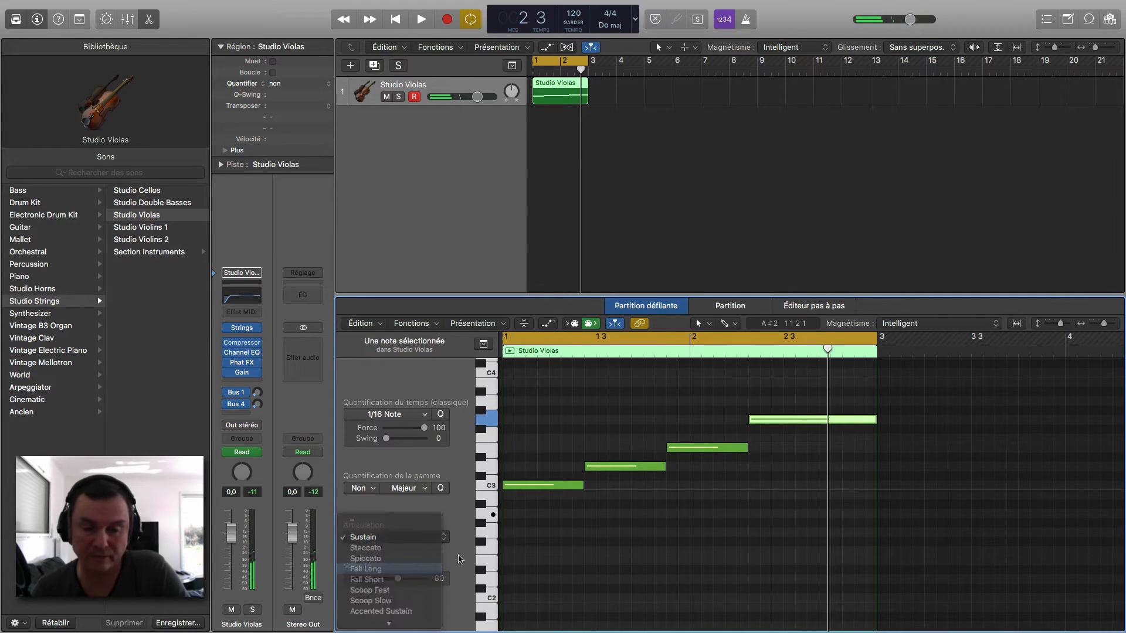
{"action": "key", "text": "space"}
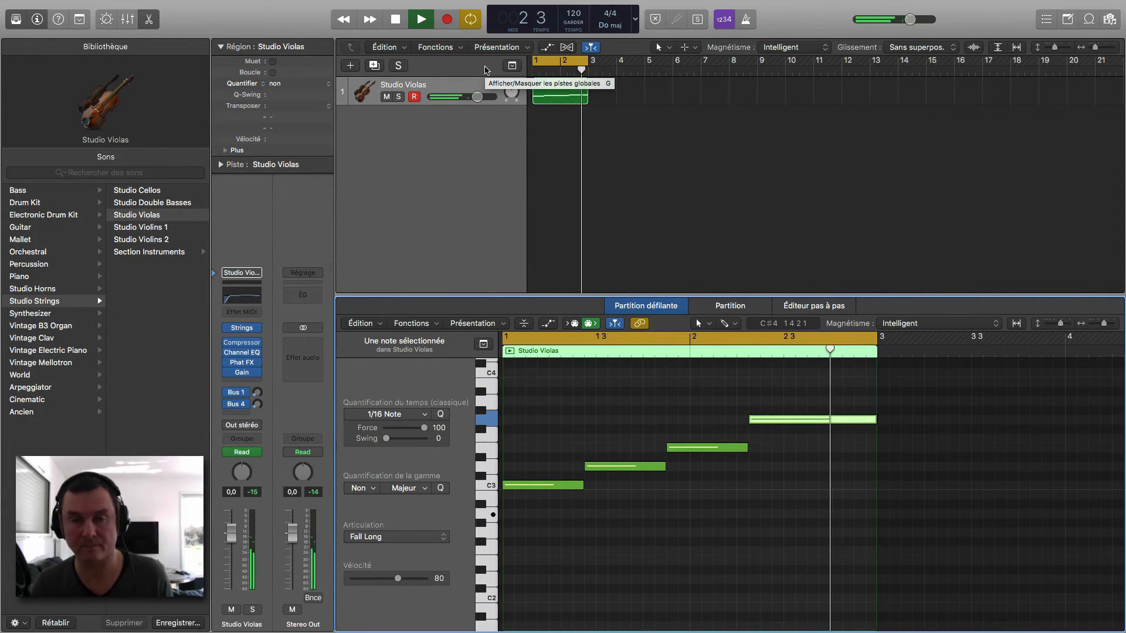
{"action": "key", "text": "space"}
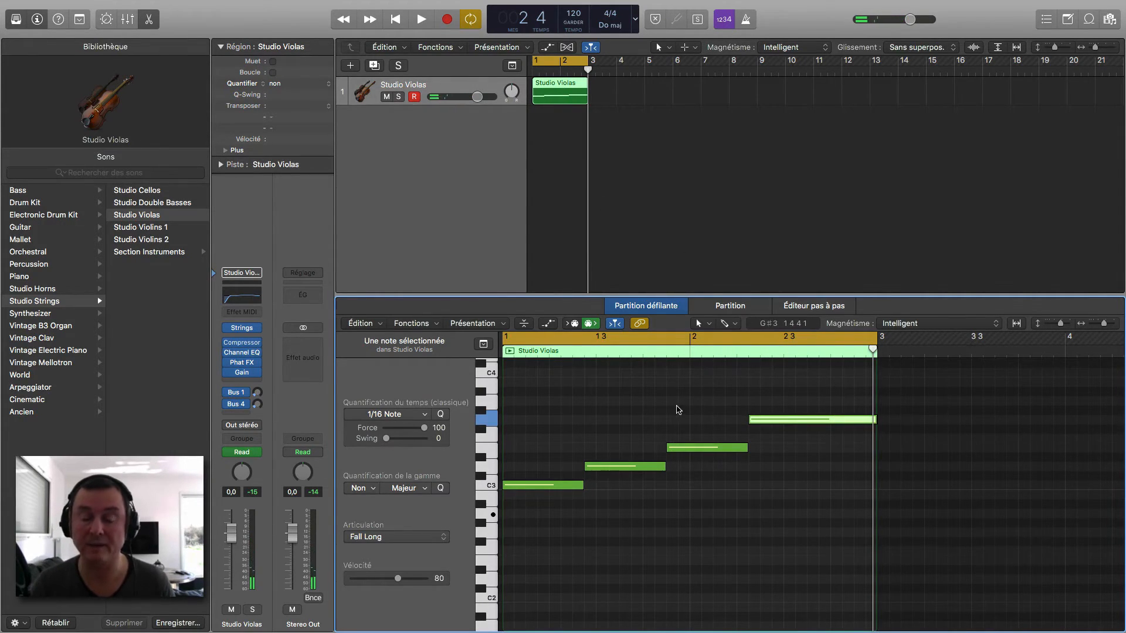
- Apply the Scoop Fast articulation to all four notes in the region at once and audition the phrase
{"action": "left_click_drag", "start_coordinate": [515, 385], "coordinate": [738, 514]}
{"action": "left_click_drag", "start_coordinate": [808, 522], "coordinate": [807, 522]}
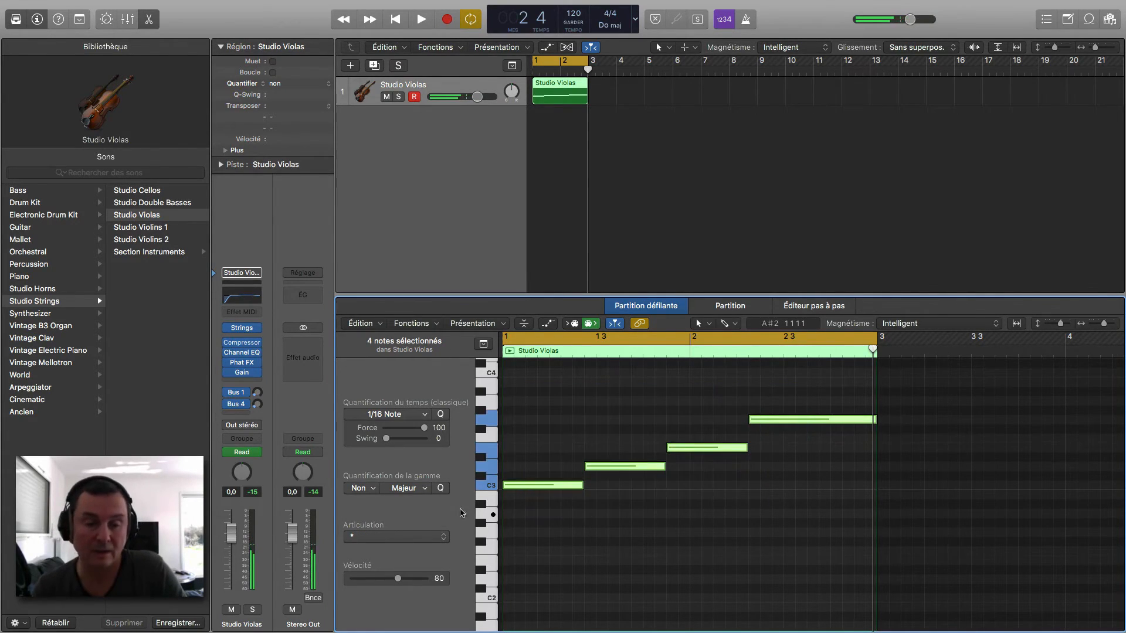
{"action": "left_click", "coordinate": [397, 539]}
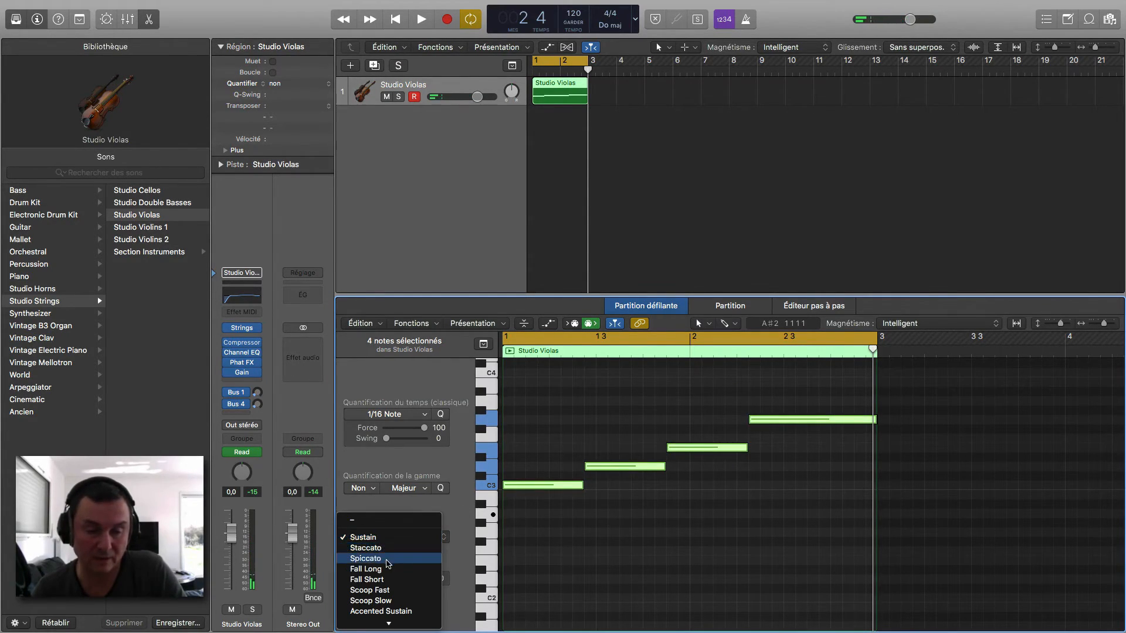
{"action": "left_click", "coordinate": [390, 590]}
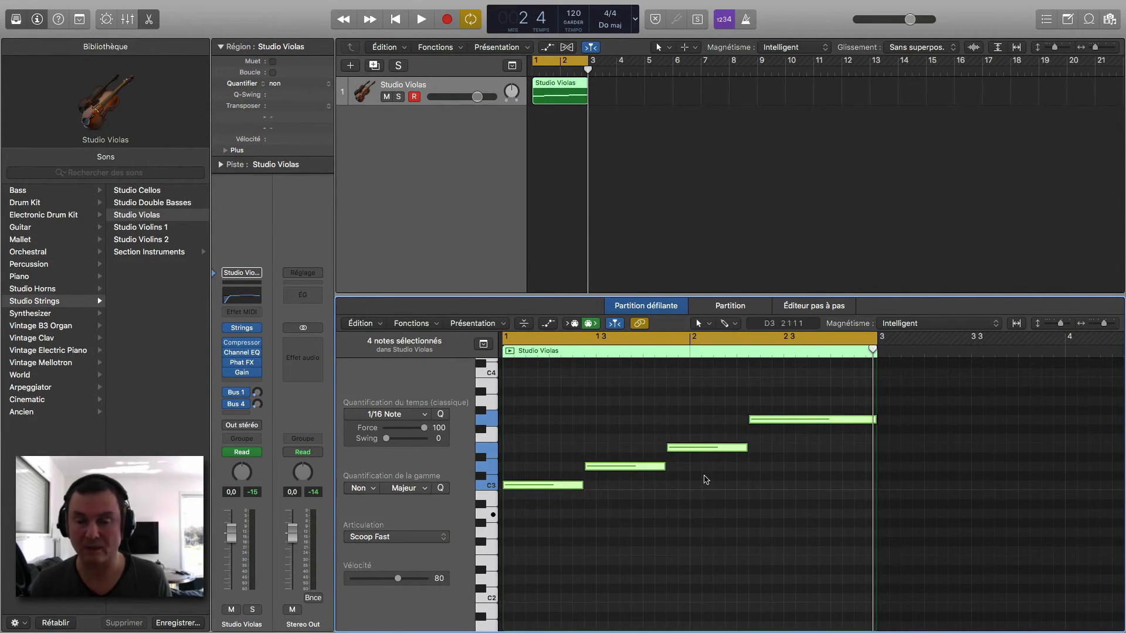
{"action": "key", "text": "space"}
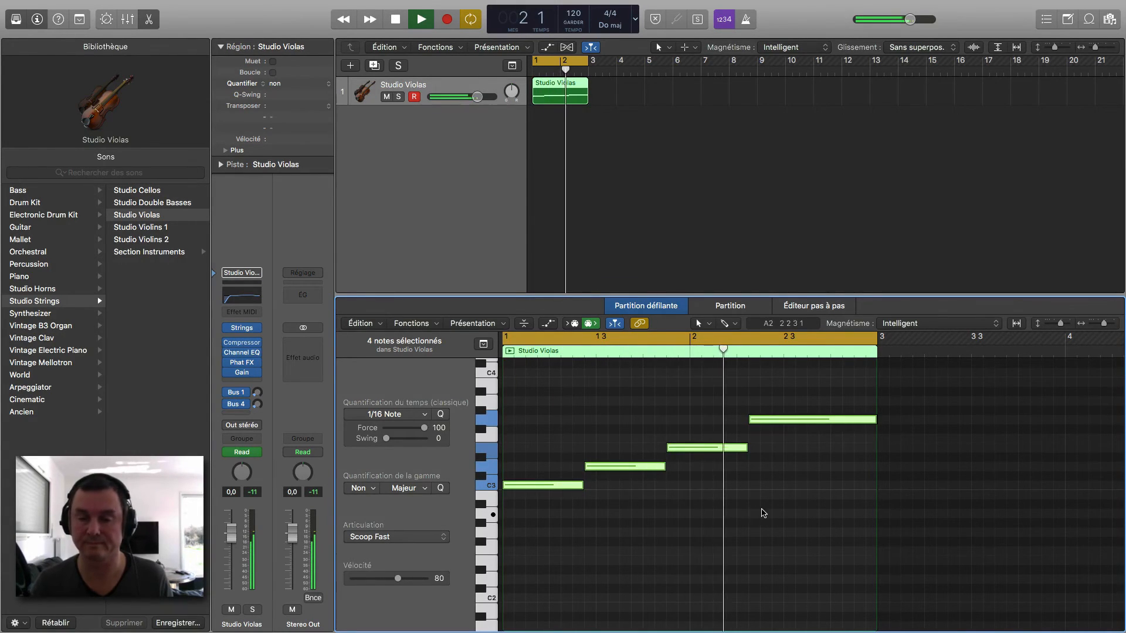
{"action": "key", "text": "space"}
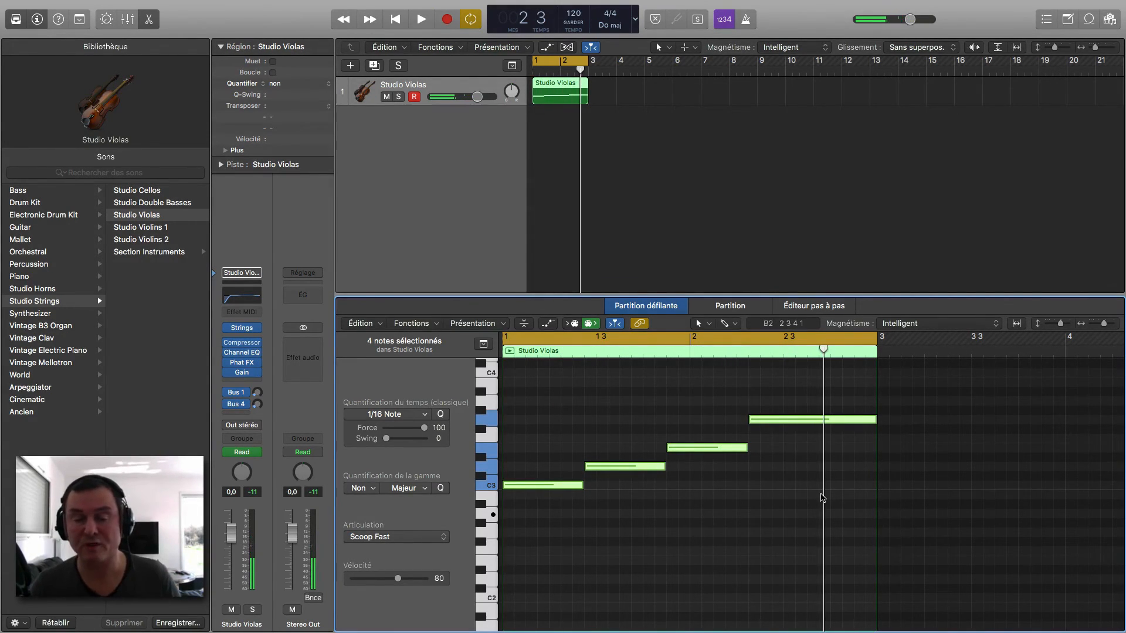